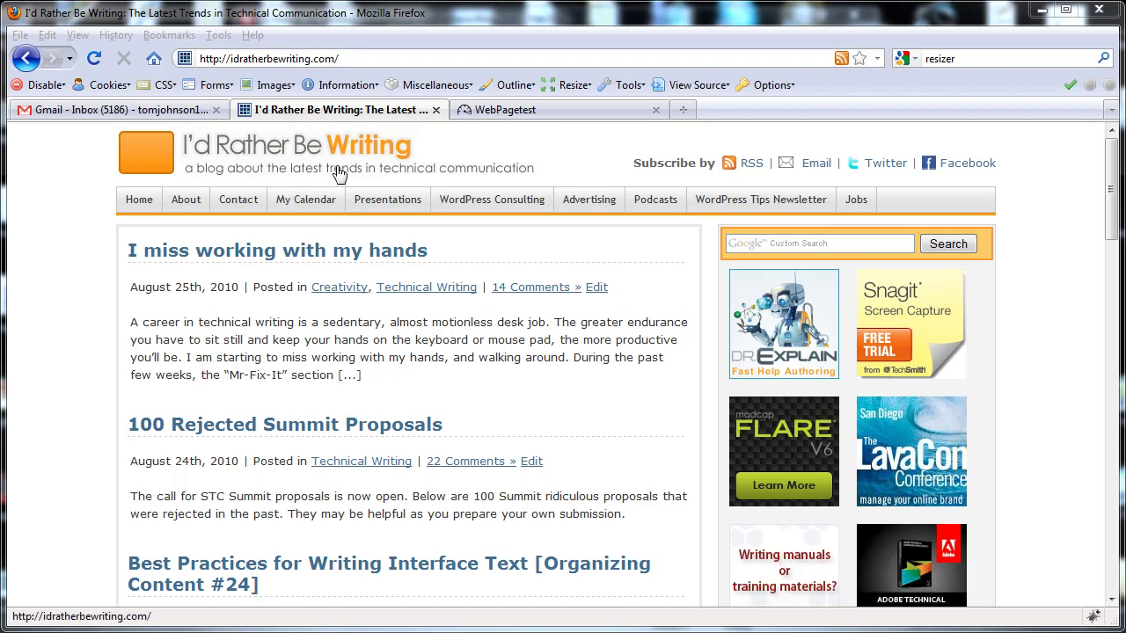
{"action": "left_click", "coordinate": [327, 58]}
{"action": "right_click", "coordinate": [332, 59]}
{"action": "left_click", "coordinate": [367, 119]}
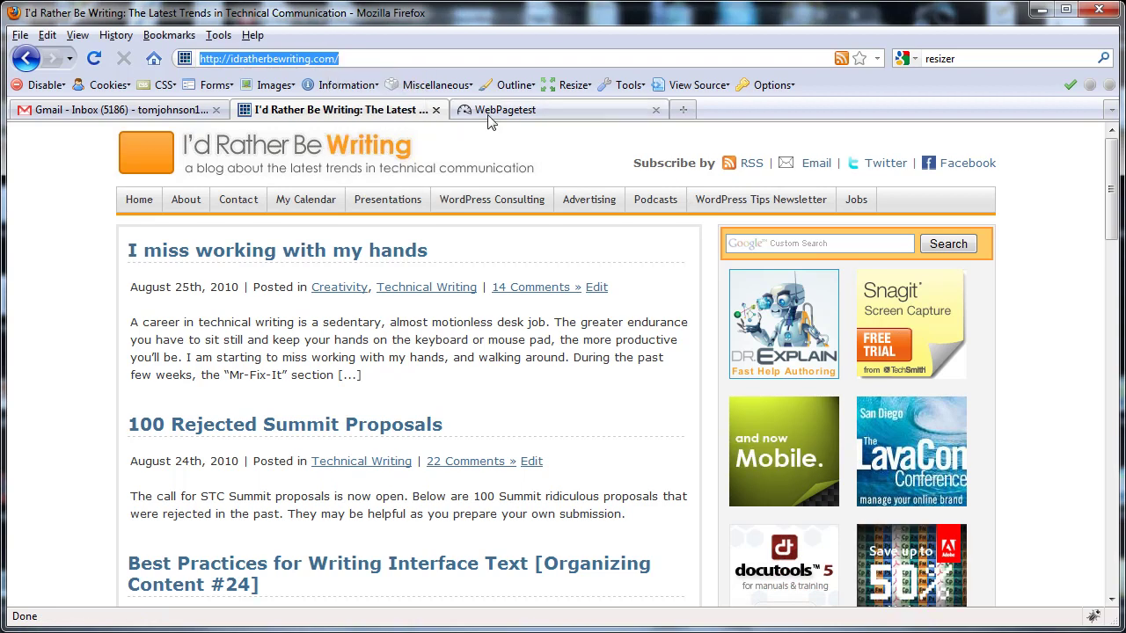
{"action": "key", "text": "ctrl+Tab"}
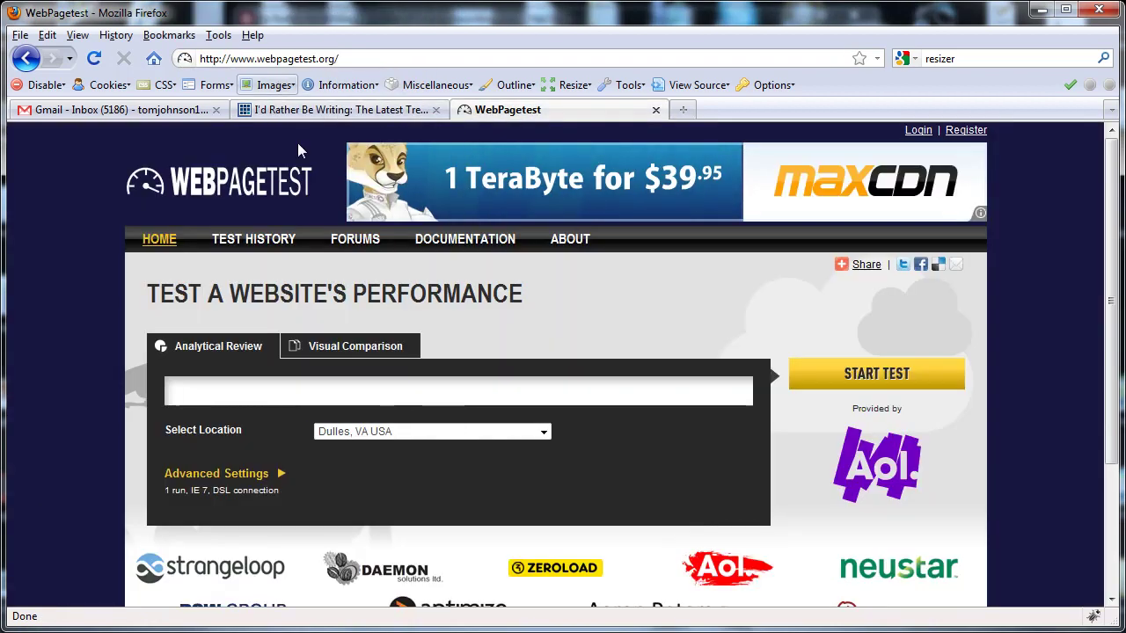
{"action": "right_click", "coordinate": [271, 398]}
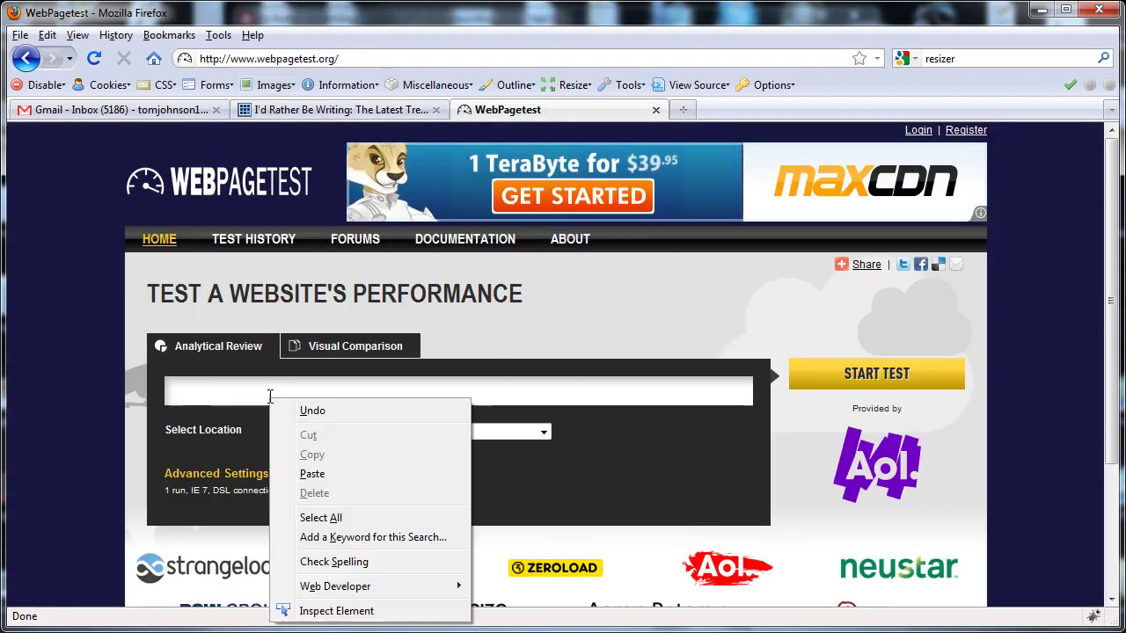
{"action": "left_click", "coordinate": [312, 474]}
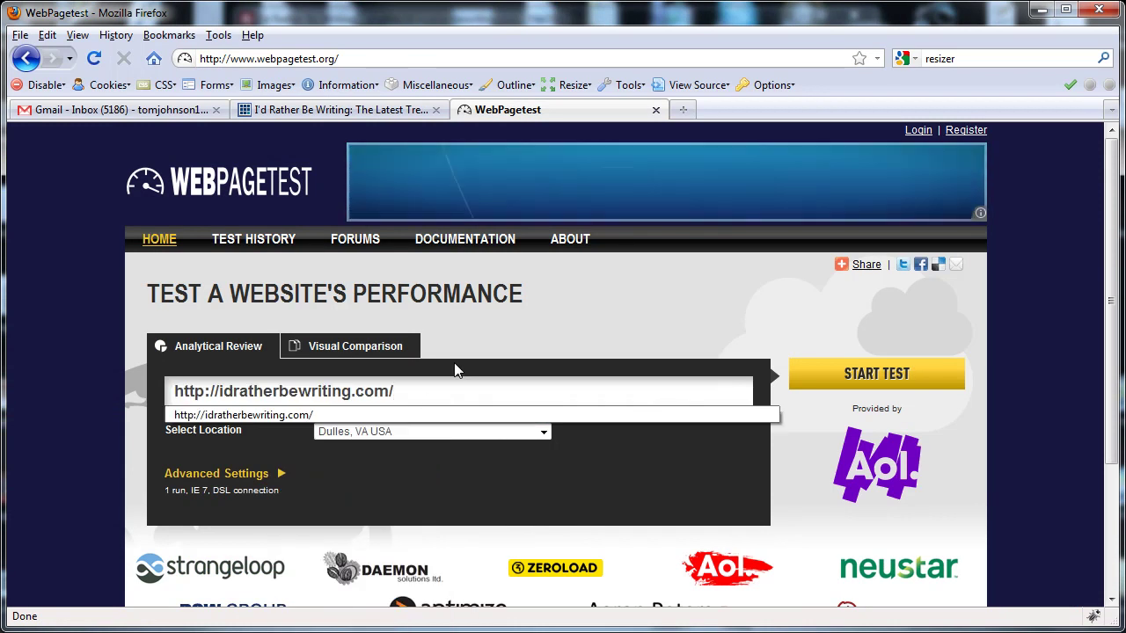
{"action": "key", "text": "Down"}
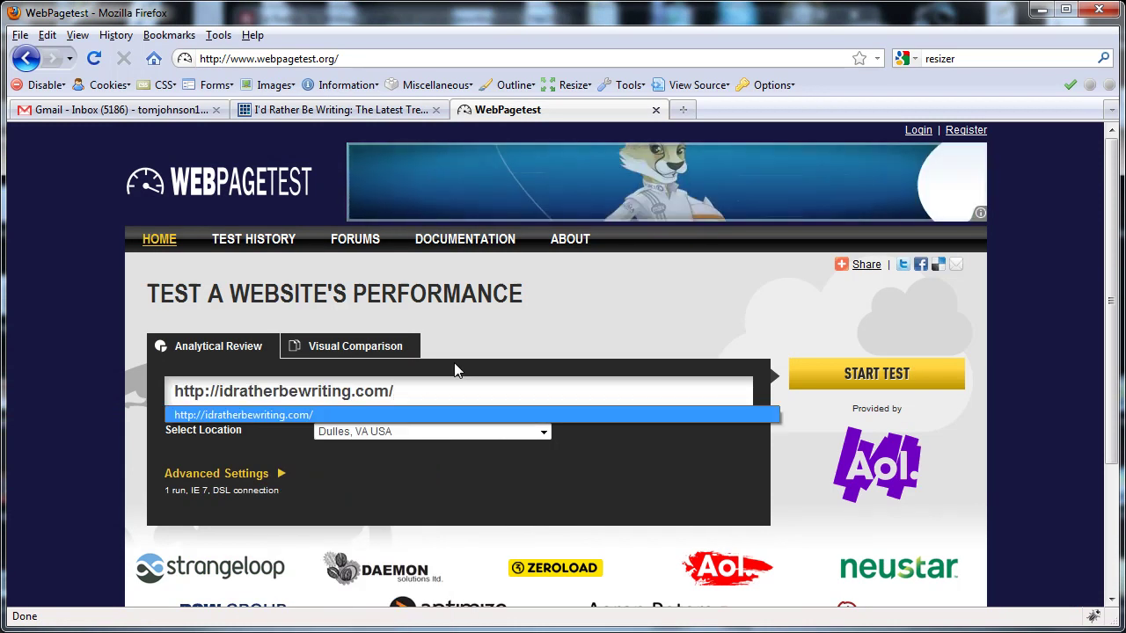
{"action": "key", "text": "BackSpace"}
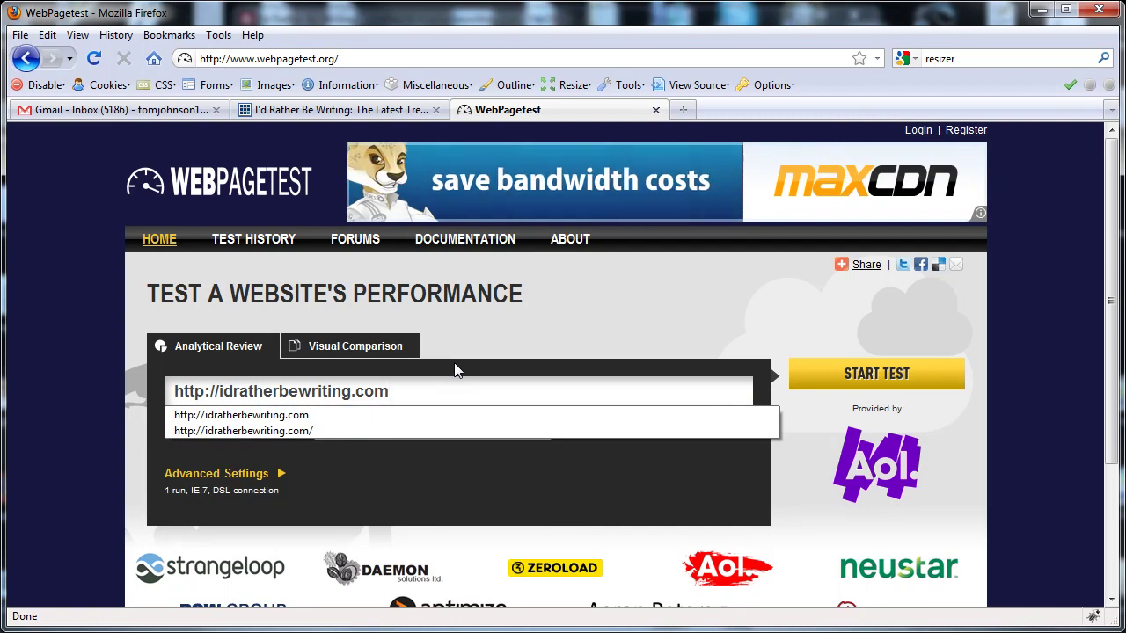
{"action": "left_click", "coordinate": [887, 373]}
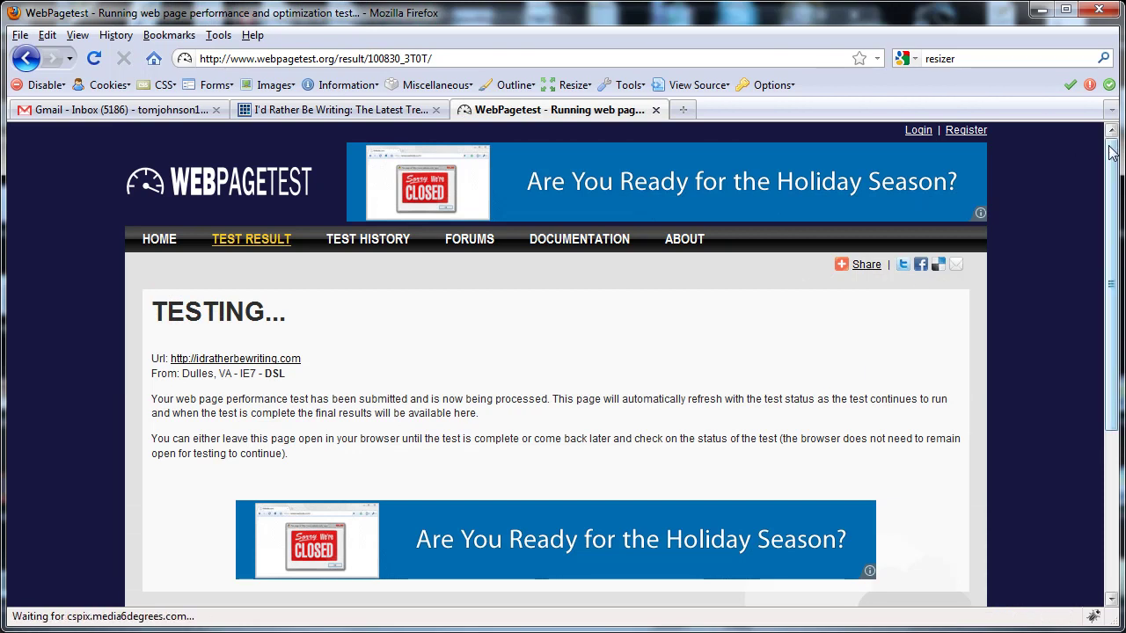
Let the test run while visiting the blog, then return to the partial 5.534s result
{"action": "left_click_drag", "start_coordinate": [1111, 154], "coordinate": [1110, 184]}
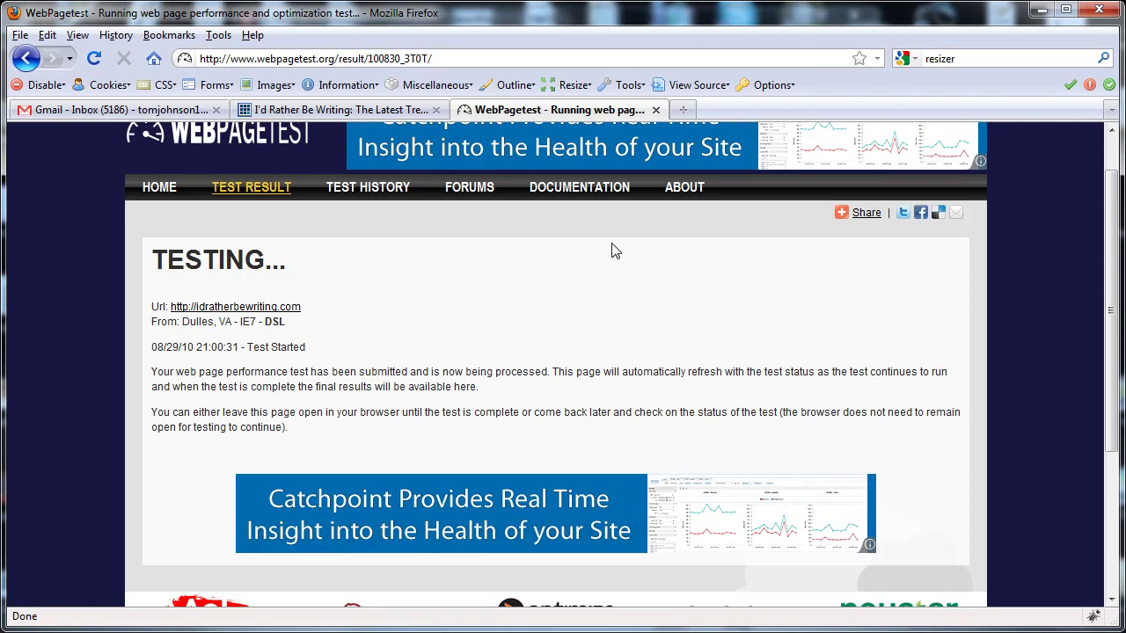
{"action": "scroll", "coordinate": [611, 283], "scroll_direction": "down", "scroll_amount": 3}
{"action": "scroll", "coordinate": [611, 283], "scroll_direction": "up", "scroll_amount": 4}
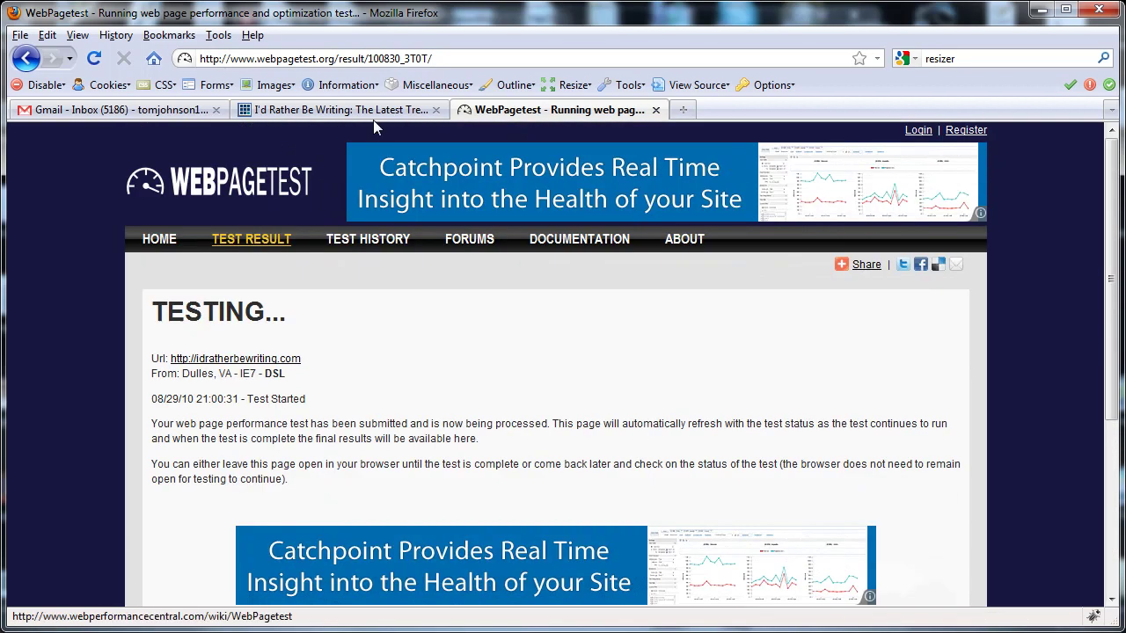
{"action": "left_click", "coordinate": [341, 112]}
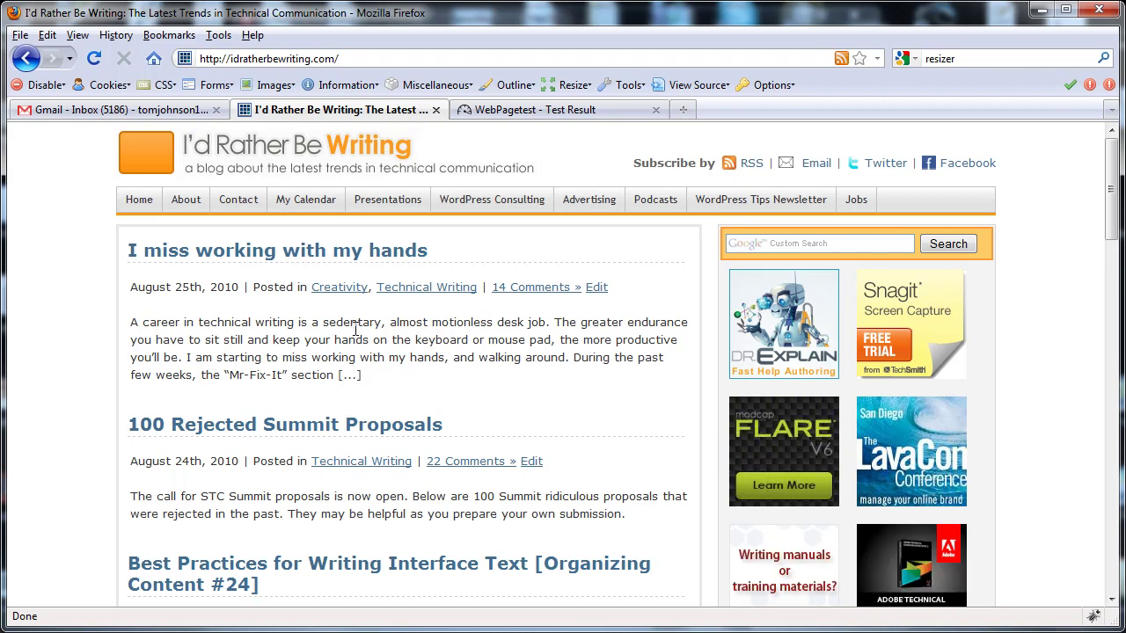
{"action": "left_click", "coordinate": [630, 111]}
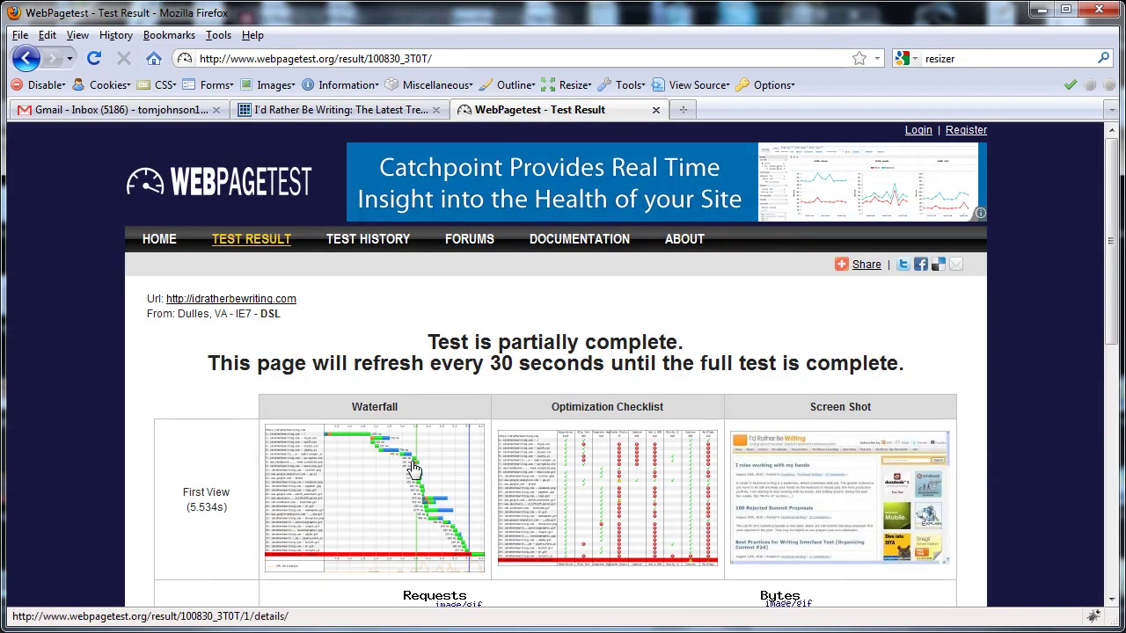
Review the 31-request Test Details waterfall at 5.534s, then go back to the blog
{"action": "left_click", "coordinate": [414, 469]}
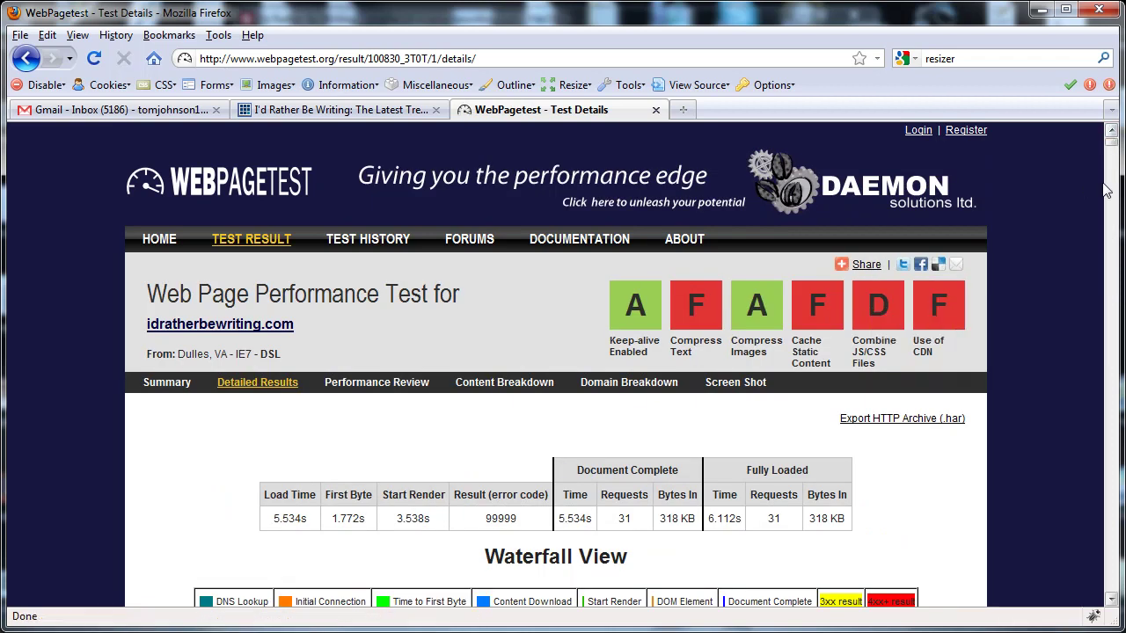
{"action": "left_click", "coordinate": [1111, 599]}
{"action": "scroll", "coordinate": [1117, 609], "scroll_direction": "down", "scroll_amount": 4}
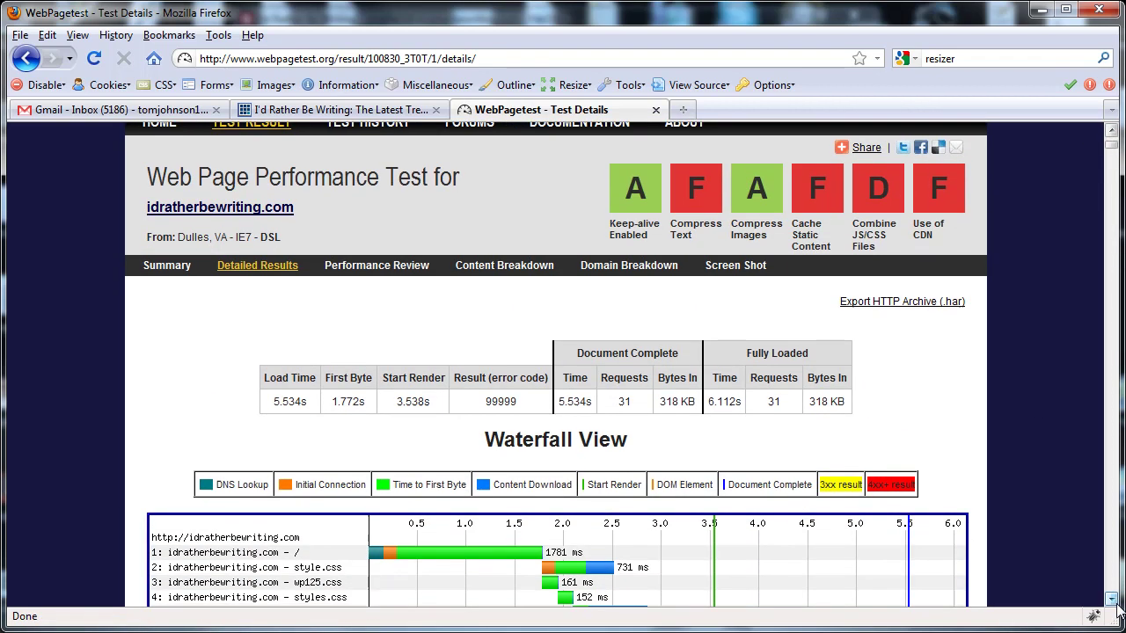
{"action": "scroll", "coordinate": [1119, 610], "scroll_direction": "down", "scroll_amount": 4}
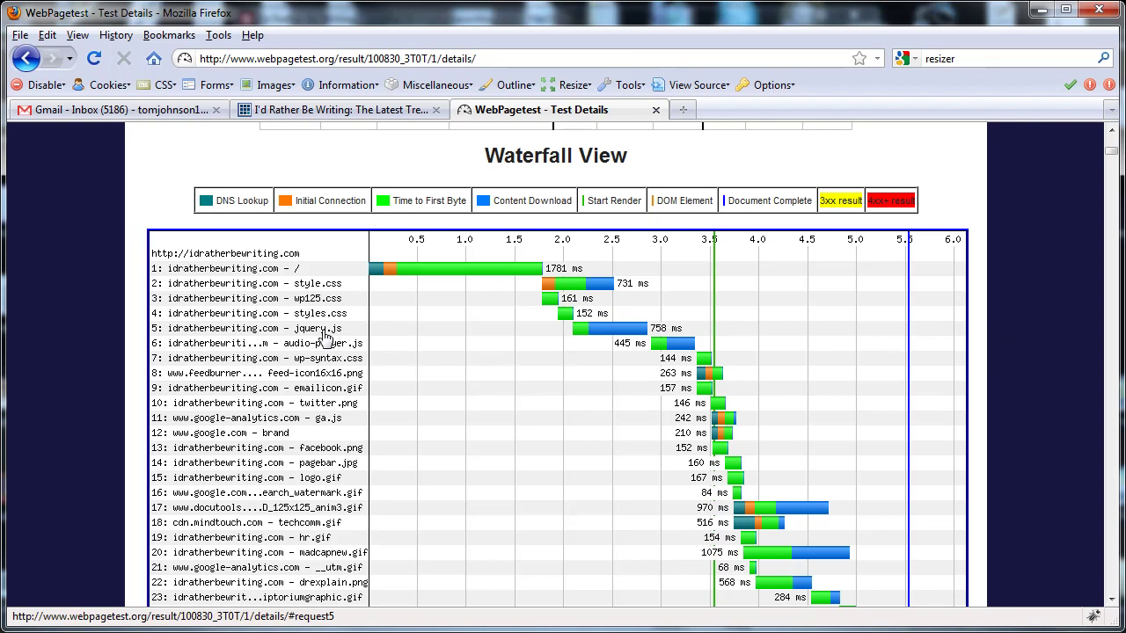
{"action": "scroll", "coordinate": [621, 326], "scroll_direction": "down", "scroll_amount": 2}
{"action": "scroll", "coordinate": [620, 274], "scroll_direction": "down", "scroll_amount": 2}
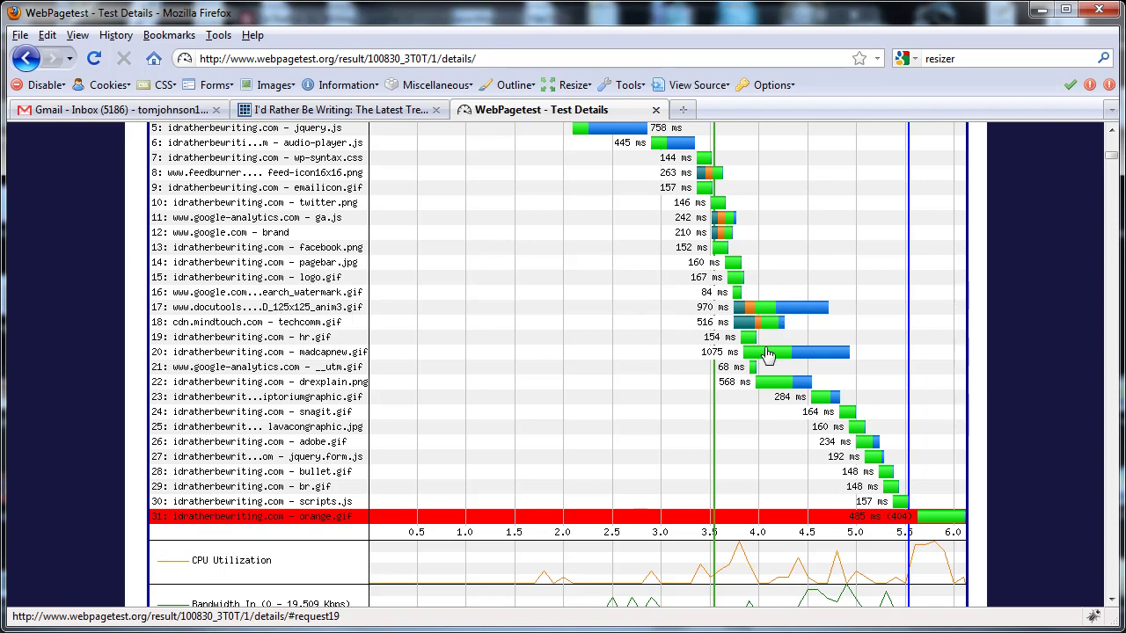
{"action": "left_click", "coordinate": [338, 109]}
{"action": "scroll", "coordinate": [680, 339], "scroll_direction": "down", "scroll_amount": 2}
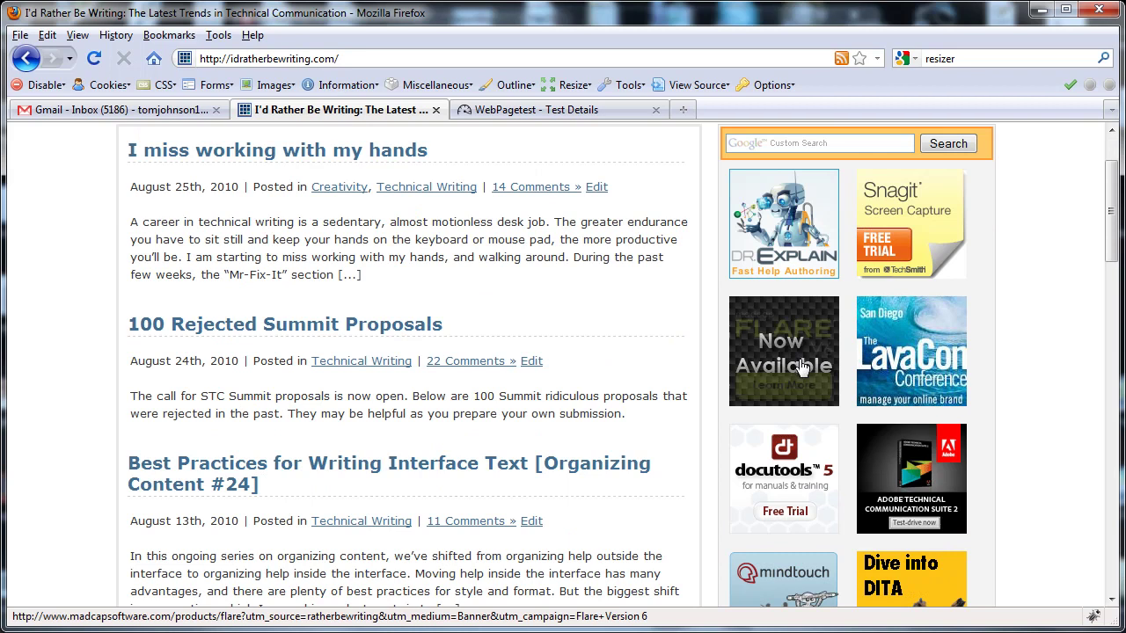
{"action": "scroll", "coordinate": [836, 492], "scroll_direction": "down", "scroll_amount": 2}
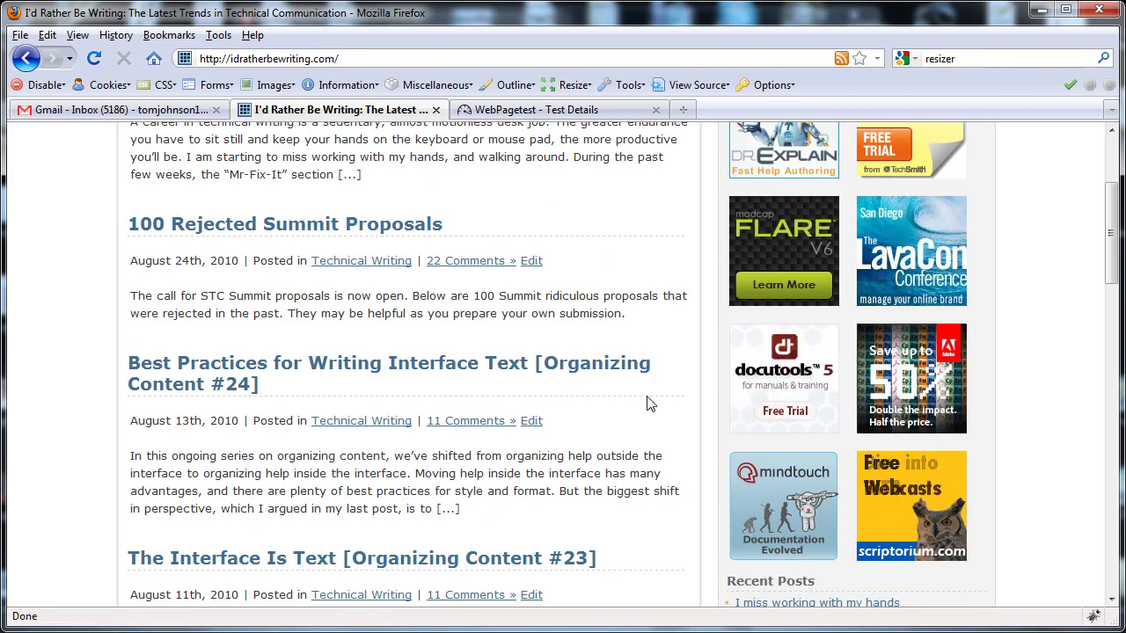
{"action": "scroll", "coordinate": [647, 397], "scroll_direction": "up", "scroll_amount": 4}
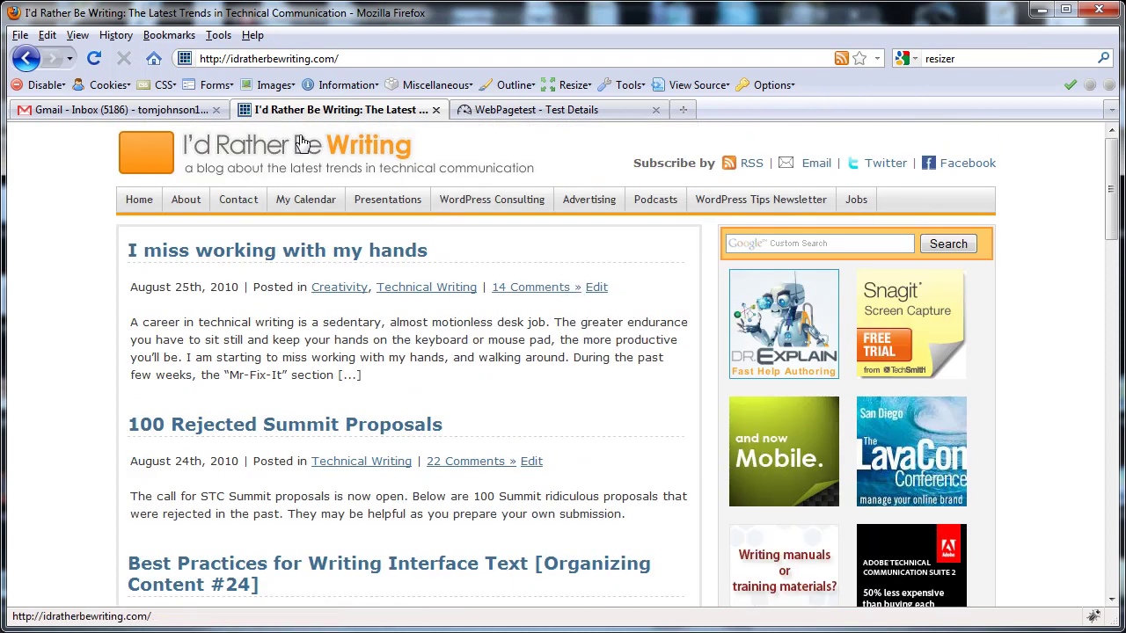
{"action": "left_click", "coordinate": [364, 56]}
{"action": "left_click", "coordinate": [364, 56]}
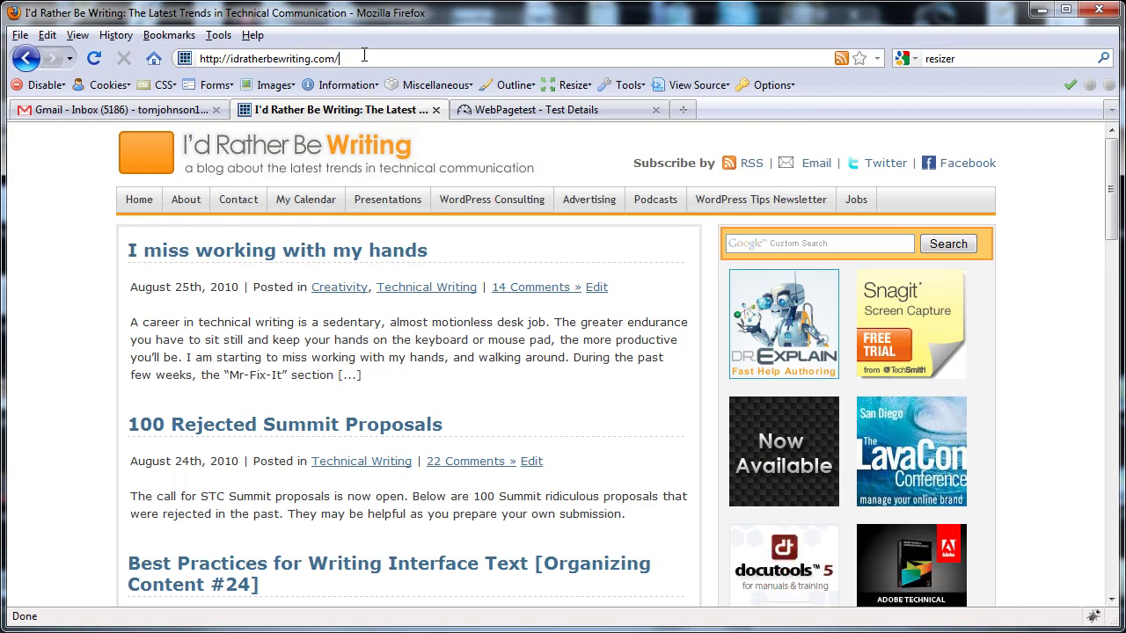
Through wp-admin Appearance > Themes, activate Coda 1.0.1, tick Enable Featured and save all changes
{"action": "type", "text": "wp-admin"}
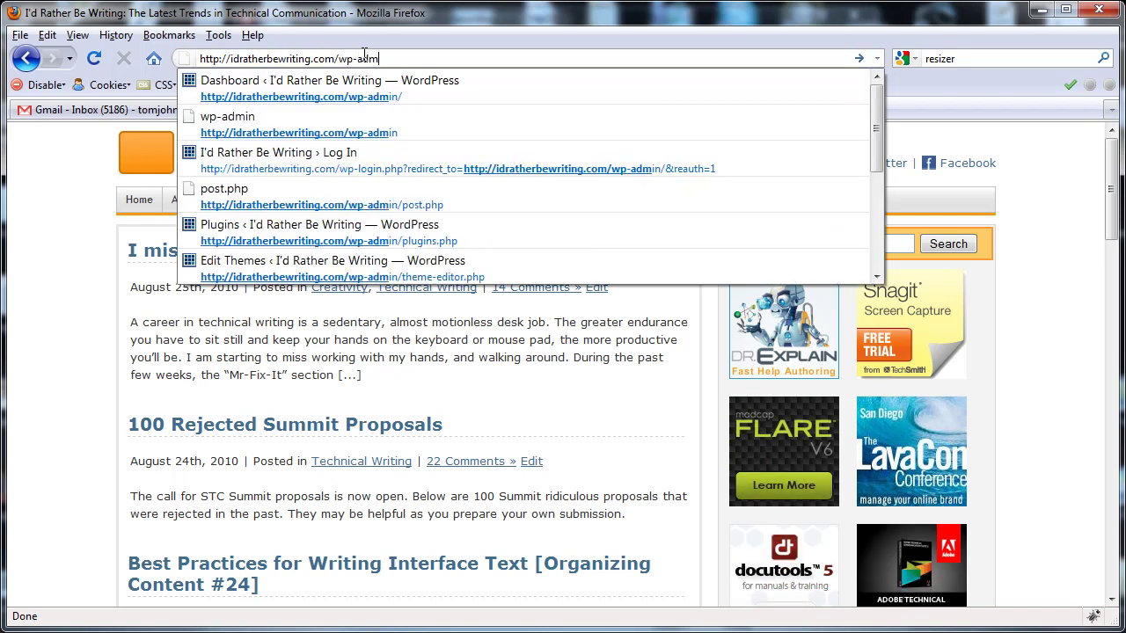
{"action": "key", "text": "Return"}
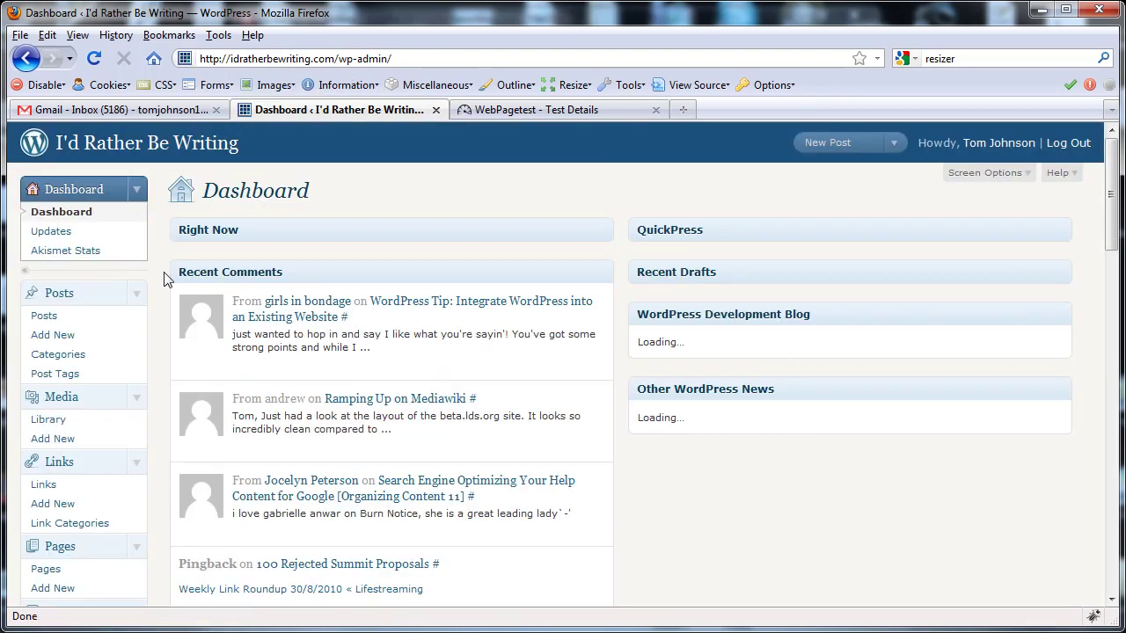
{"action": "scroll", "coordinate": [157, 289], "scroll_direction": "down", "scroll_amount": 8}
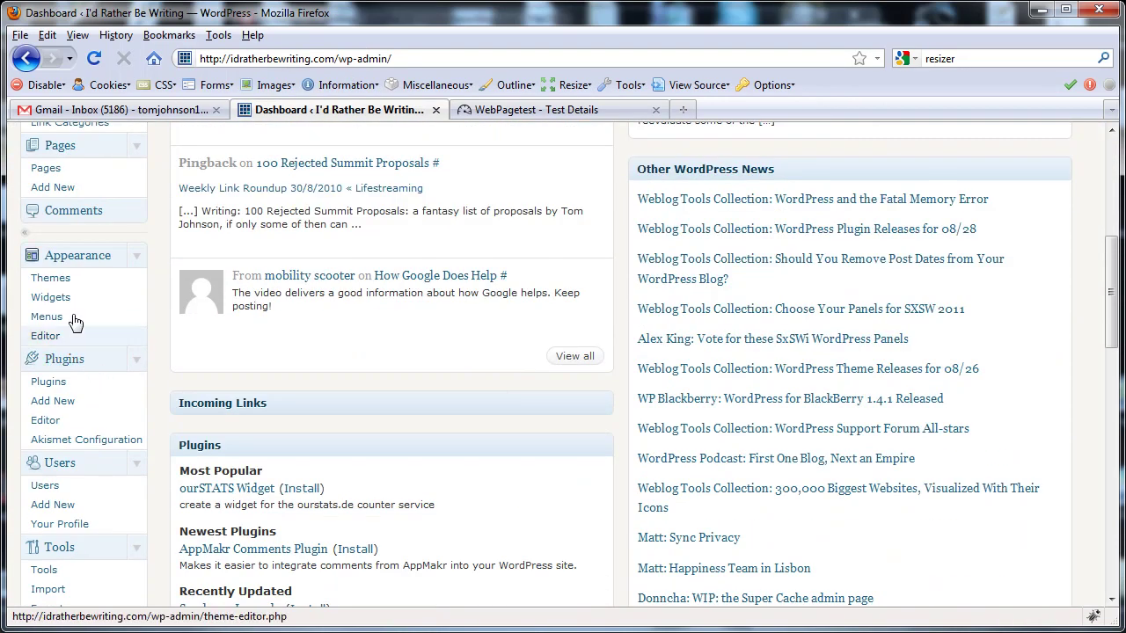
{"action": "left_click", "coordinate": [52, 283]}
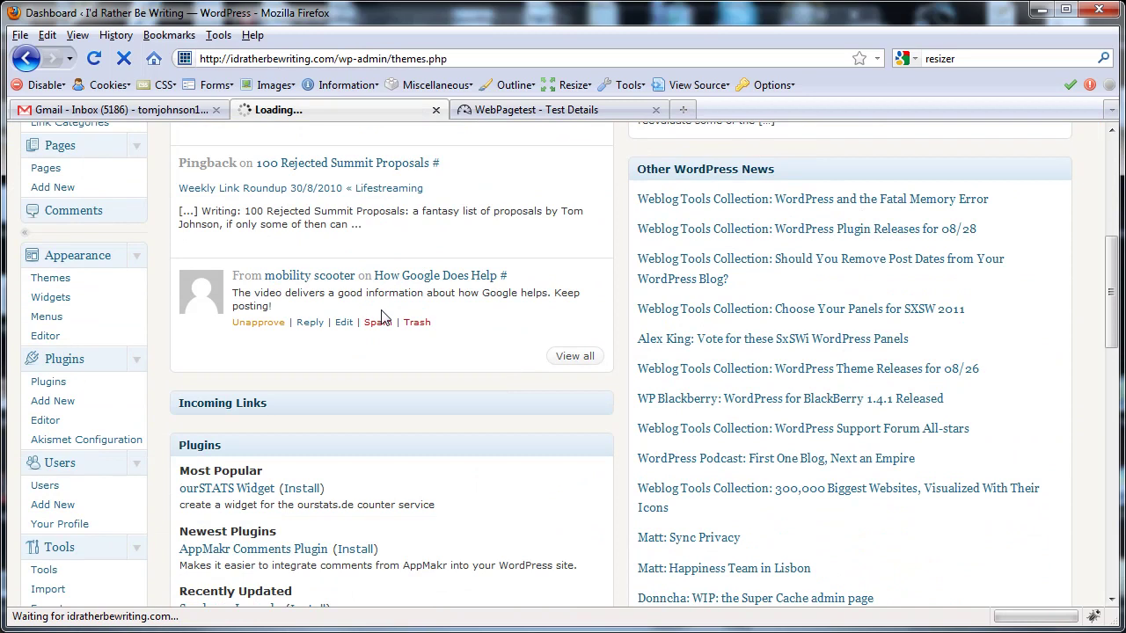
{"action": "scroll", "coordinate": [428, 322], "scroll_direction": "down", "scroll_amount": 12}
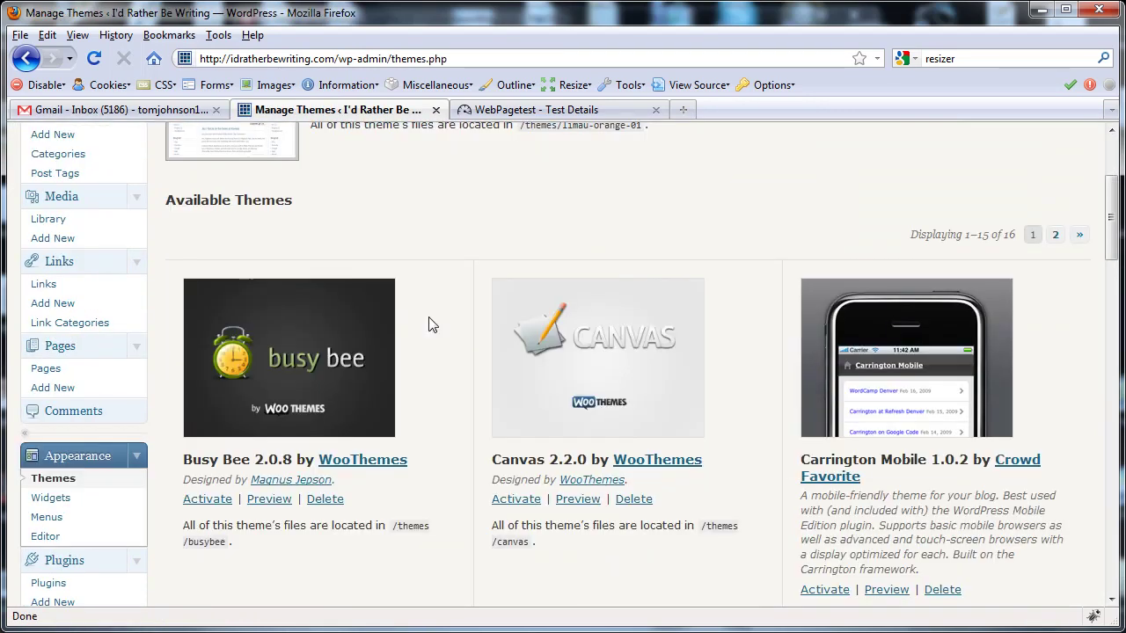
{"action": "left_click", "coordinate": [206, 430]}
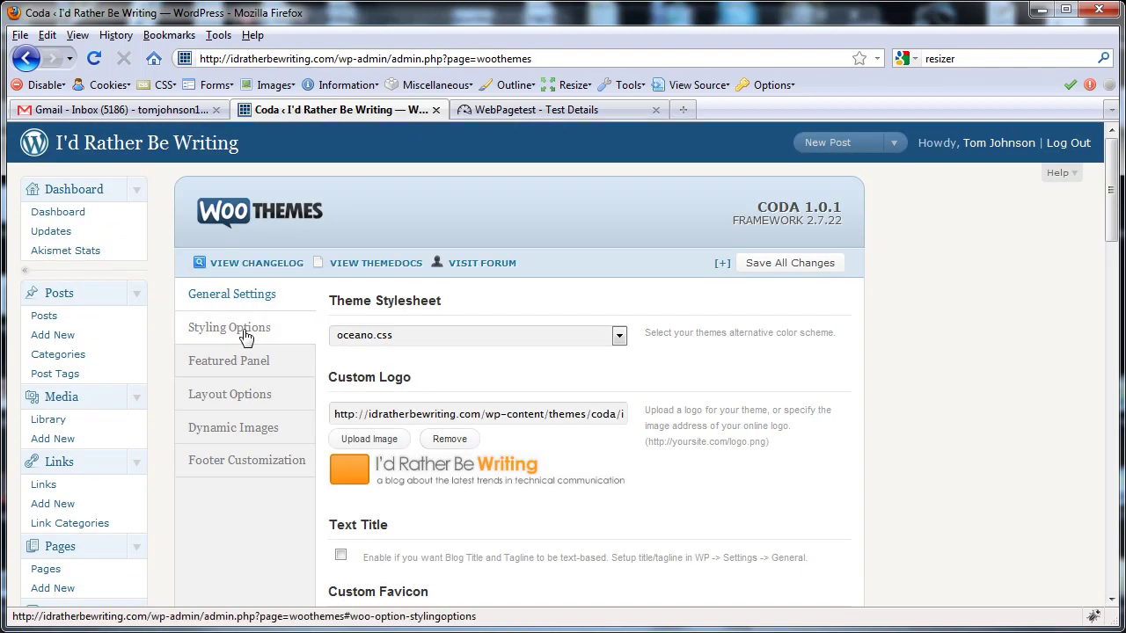
{"action": "left_click", "coordinate": [262, 362]}
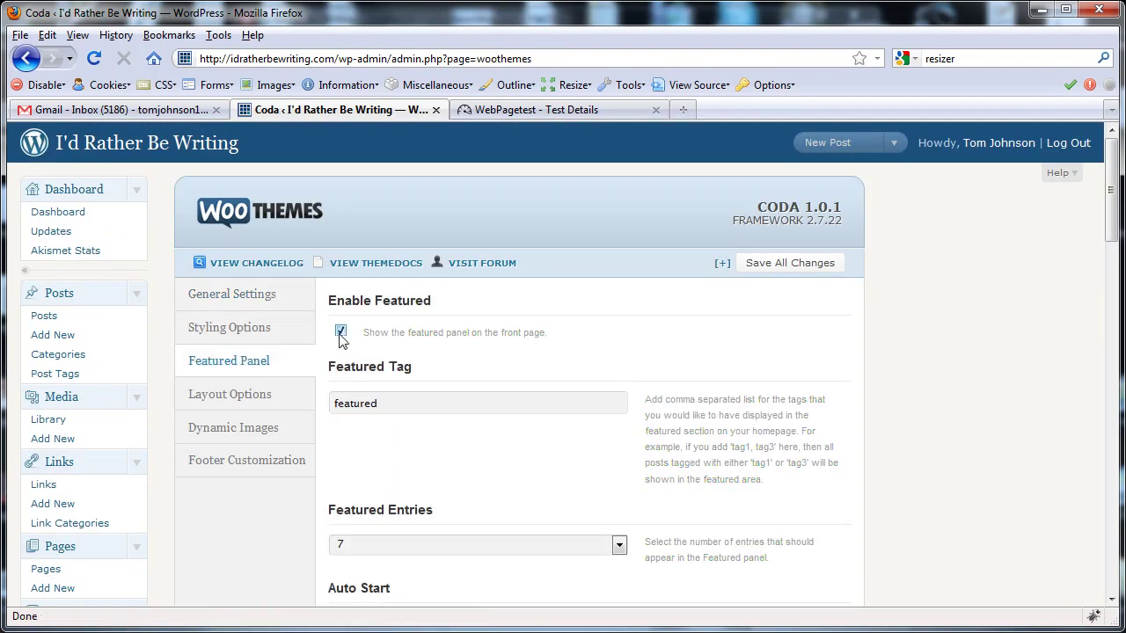
{"action": "left_click", "coordinate": [785, 268]}
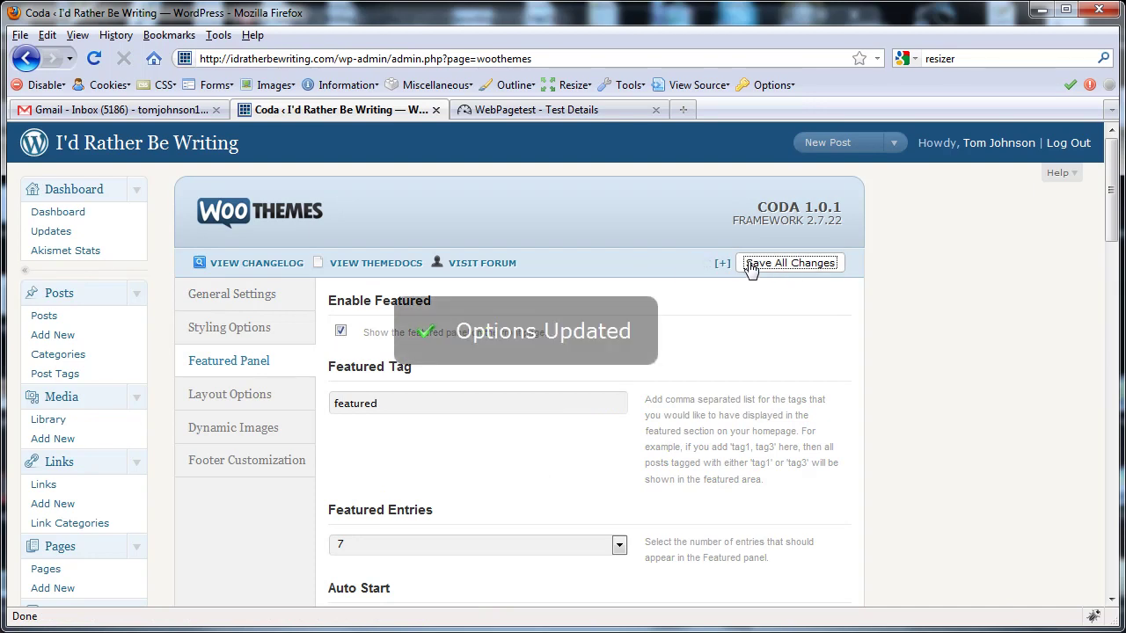
{"action": "middle_click", "coordinate": [116, 151]}
{"action": "left_click", "coordinate": [488, 113]}
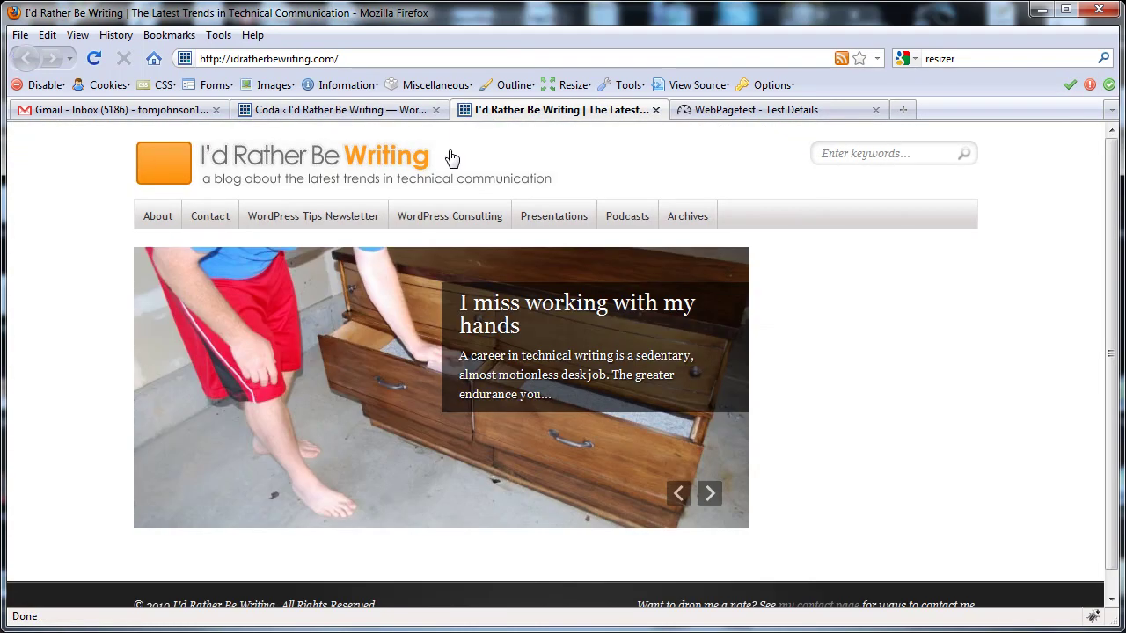
{"action": "scroll", "coordinate": [695, 290], "scroll_direction": "down", "scroll_amount": 1}
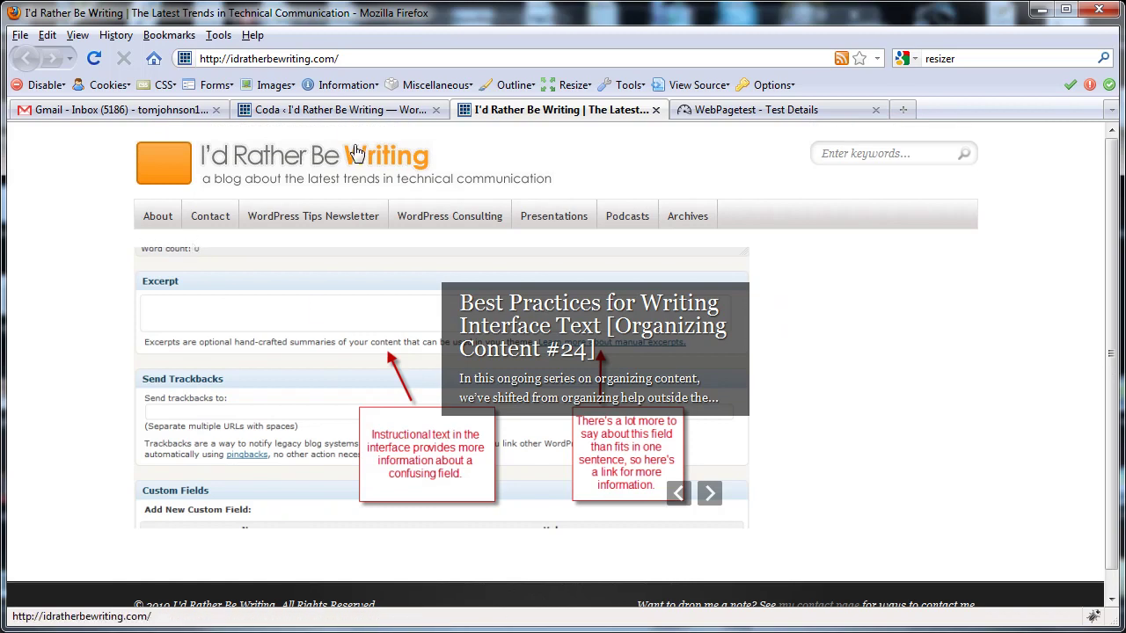
{"action": "left_click", "coordinate": [360, 111]}
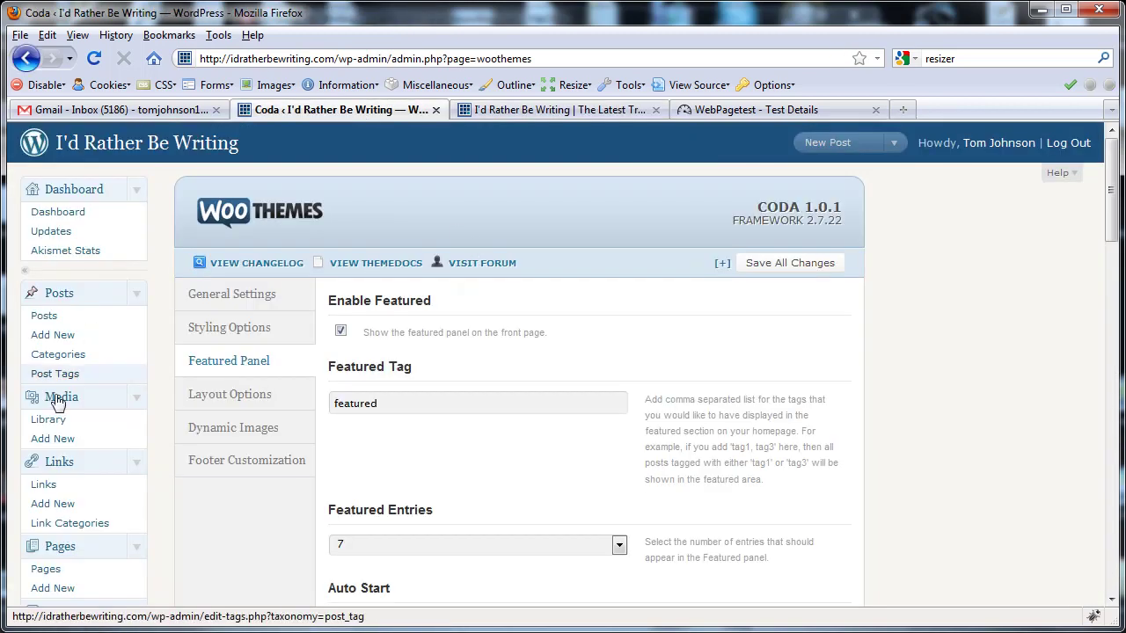
{"action": "scroll", "coordinate": [119, 409], "scroll_direction": "down", "scroll_amount": 4}
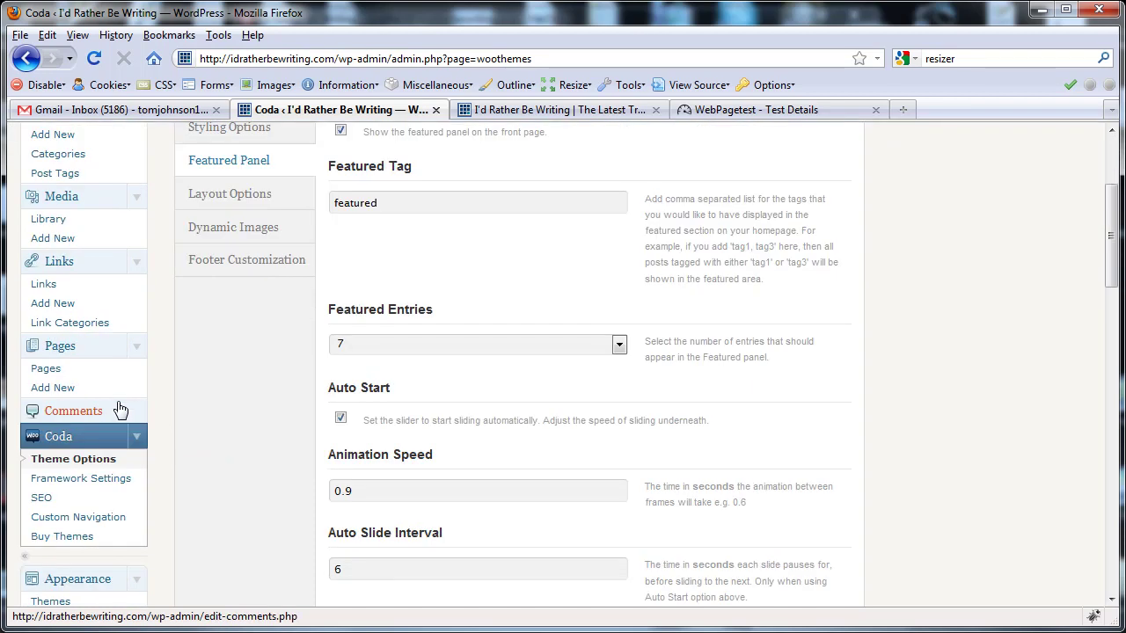
{"action": "scroll", "coordinate": [120, 410], "scroll_direction": "down", "scroll_amount": 4}
{"action": "left_click", "coordinate": [112, 422]}
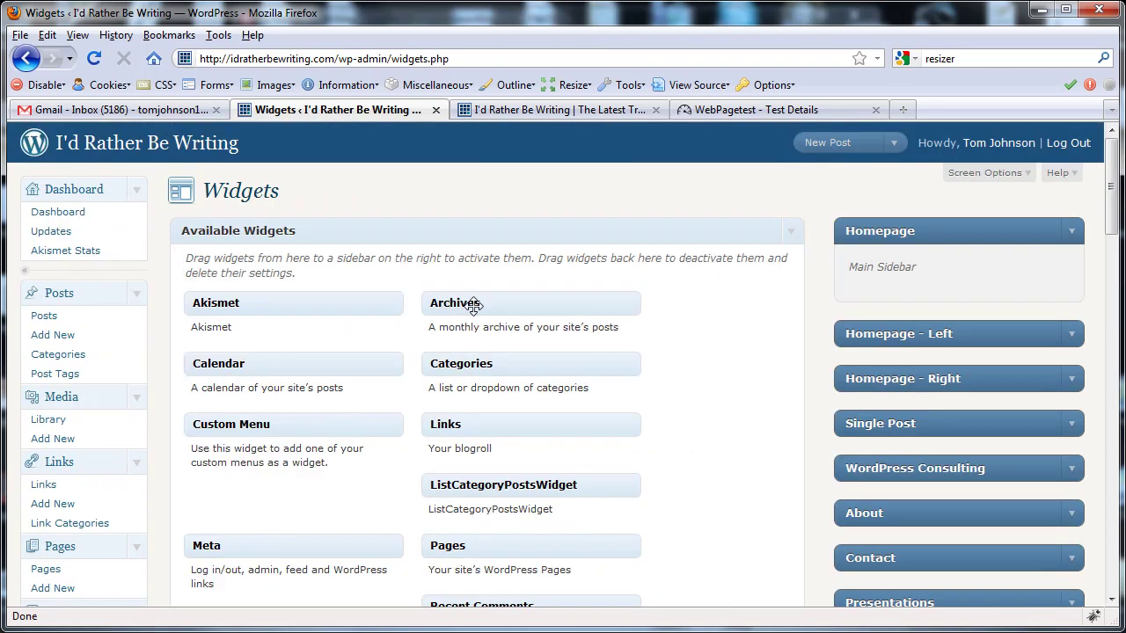
{"action": "scroll", "coordinate": [711, 325], "scroll_direction": "down", "scroll_amount": 2}
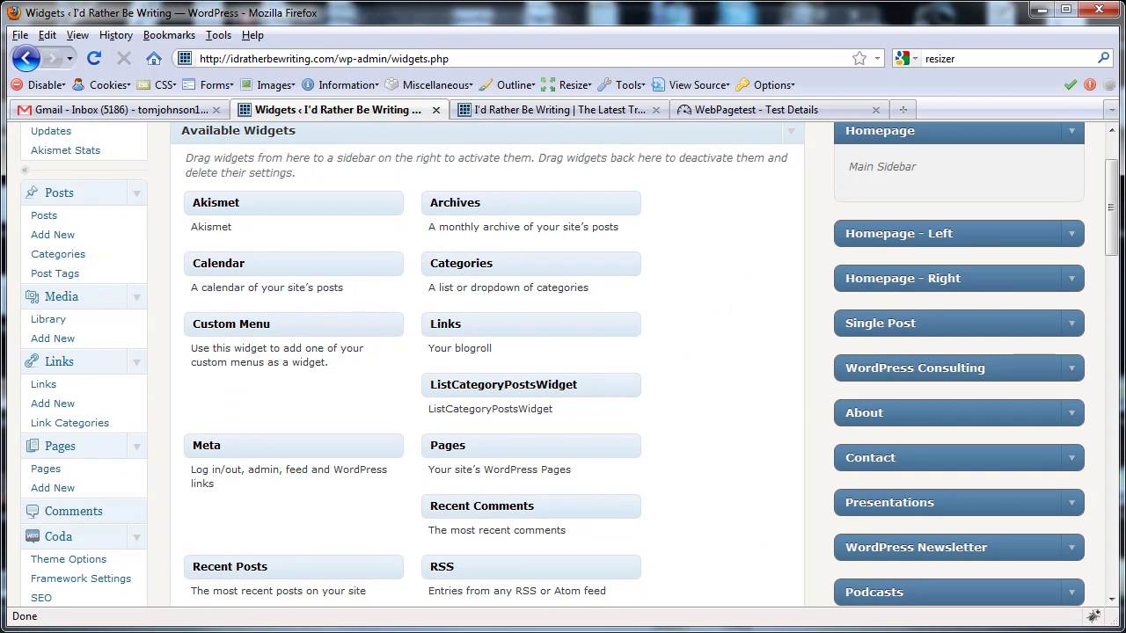
{"action": "key", "text": "ctrl+Tab"}
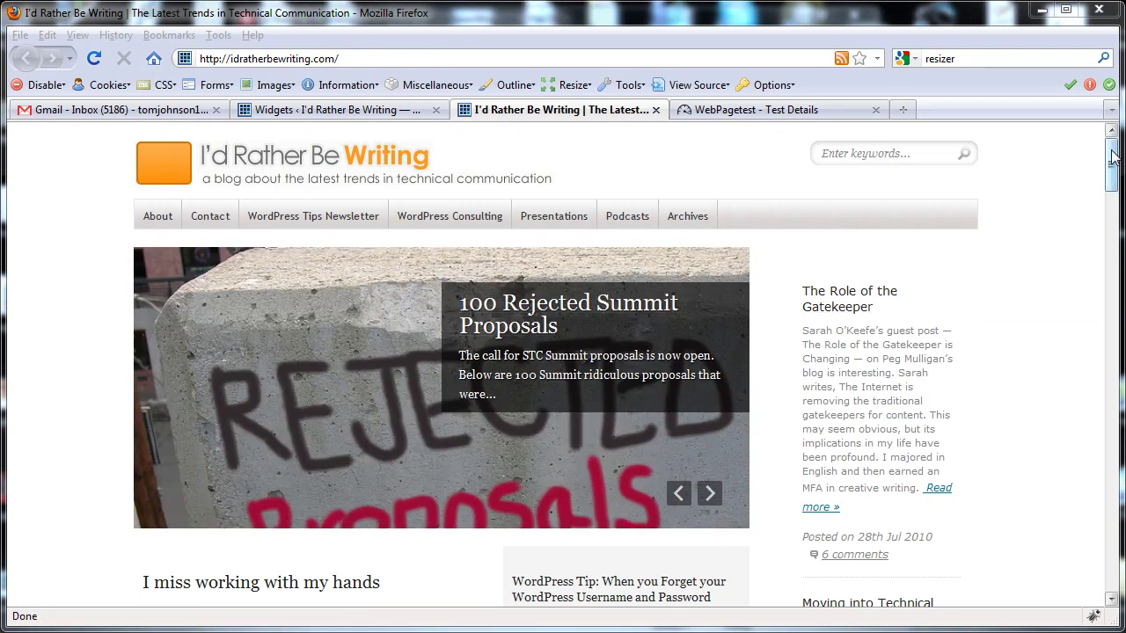
{"action": "left_click_drag", "start_coordinate": [1112, 156], "coordinate": [1112, 200]}
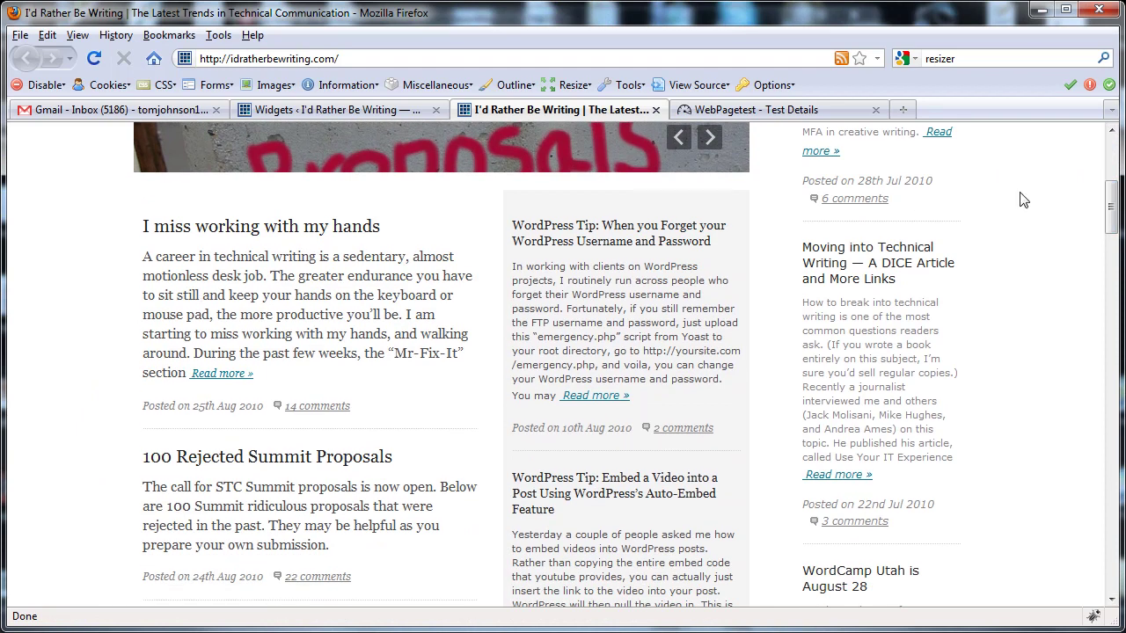
{"action": "left_click_drag", "start_coordinate": [1110, 211], "coordinate": [1110, 161]}
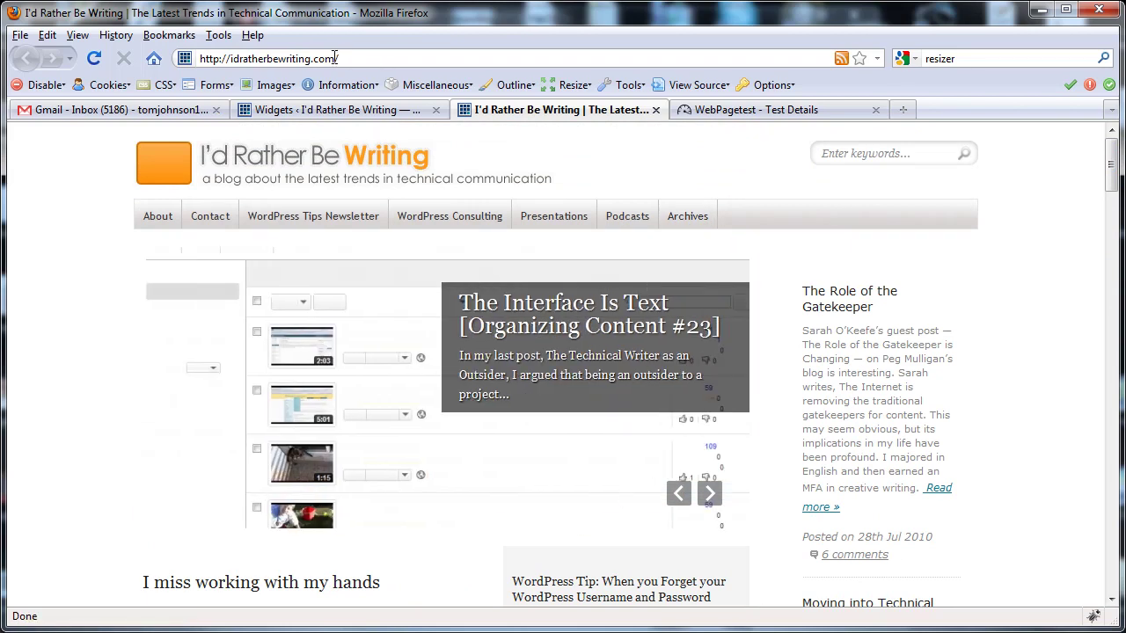
{"action": "left_click_drag", "start_coordinate": [335, 58], "coordinate": [195, 60]}
Copy the blog's address and return to the earlier WebPagetest results
{"action": "right_click", "coordinate": [227, 58]}
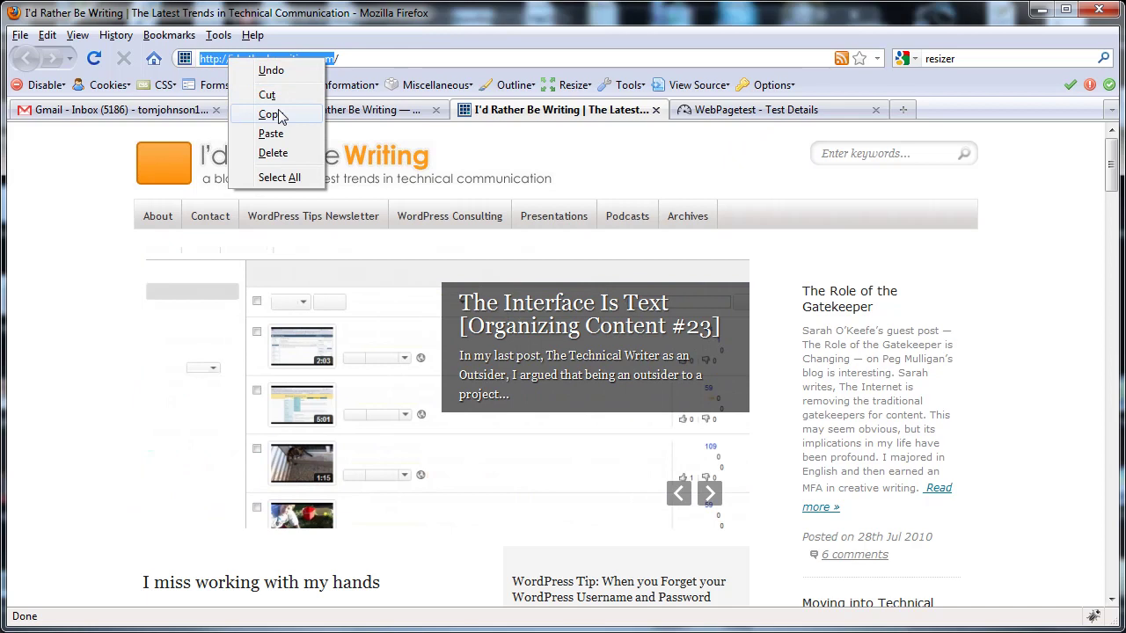
{"action": "left_click", "coordinate": [276, 113]}
{"action": "left_click", "coordinate": [779, 109]}
{"action": "scroll", "coordinate": [412, 234], "scroll_direction": "up", "scroll_amount": 10}
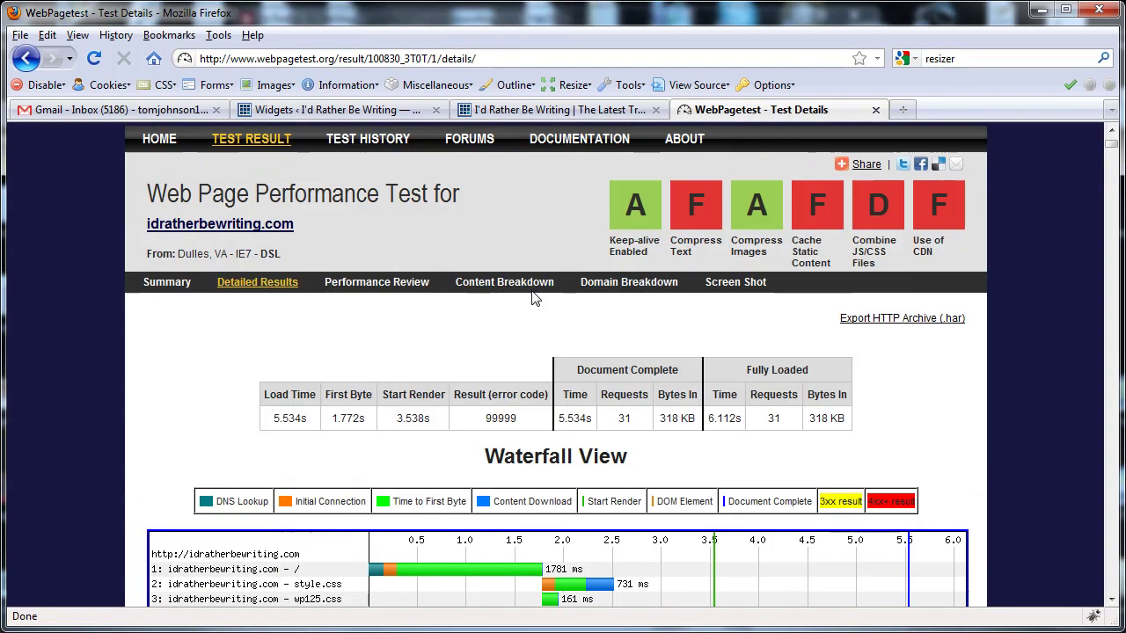
{"action": "left_click", "coordinate": [164, 141]}
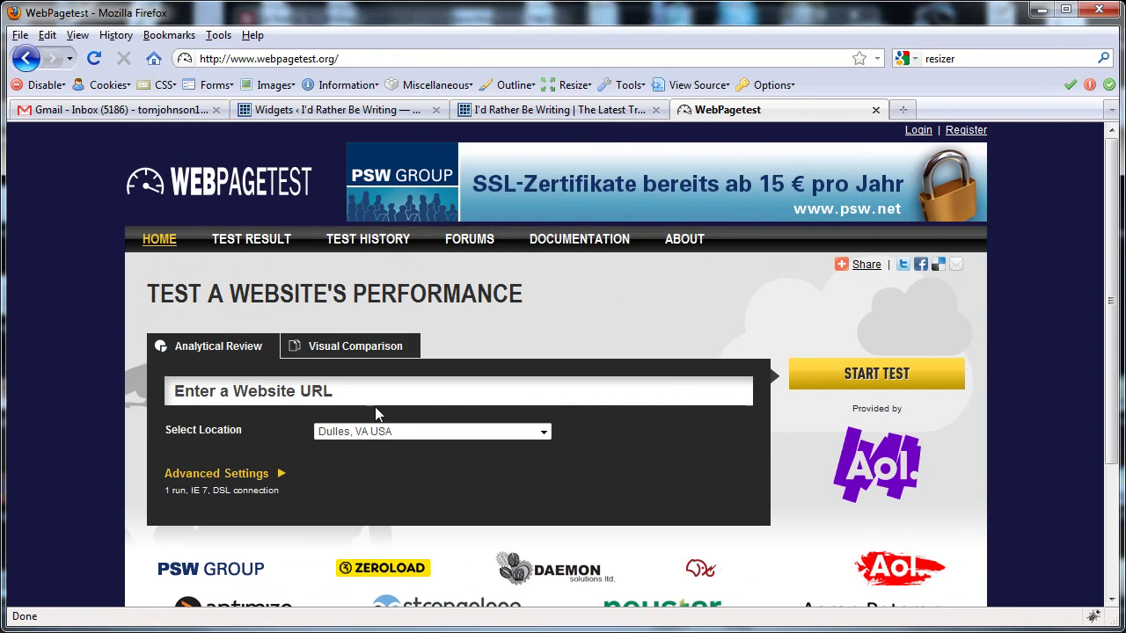
{"action": "left_click", "coordinate": [369, 396]}
{"action": "right_click", "coordinate": [372, 396]}
{"action": "left_click", "coordinate": [415, 470]}
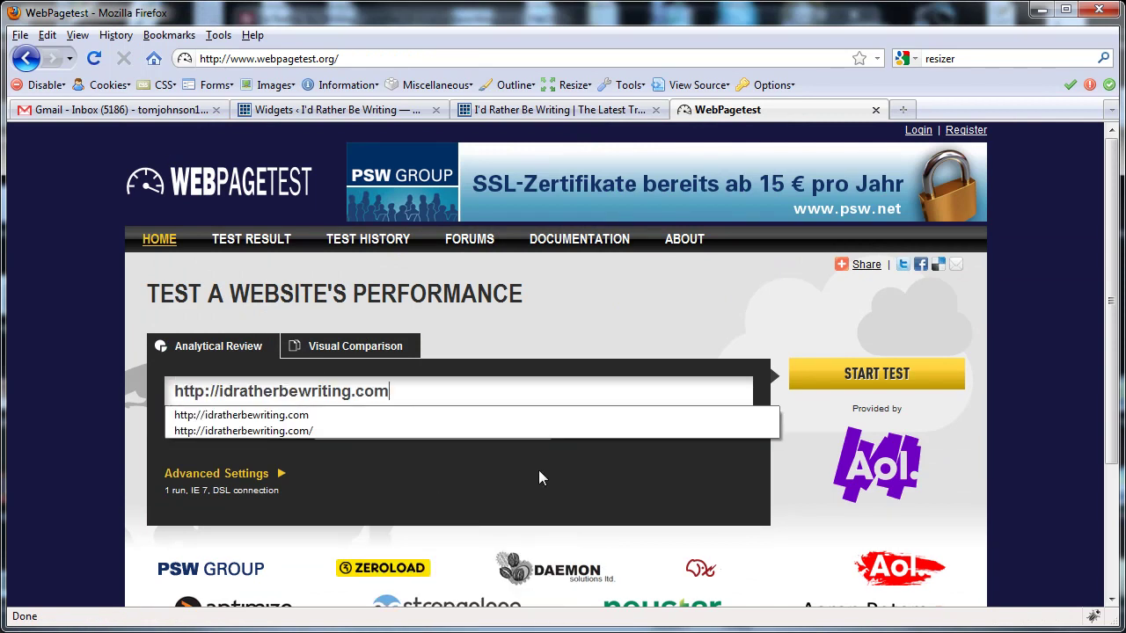
{"action": "left_click", "coordinate": [881, 377]}
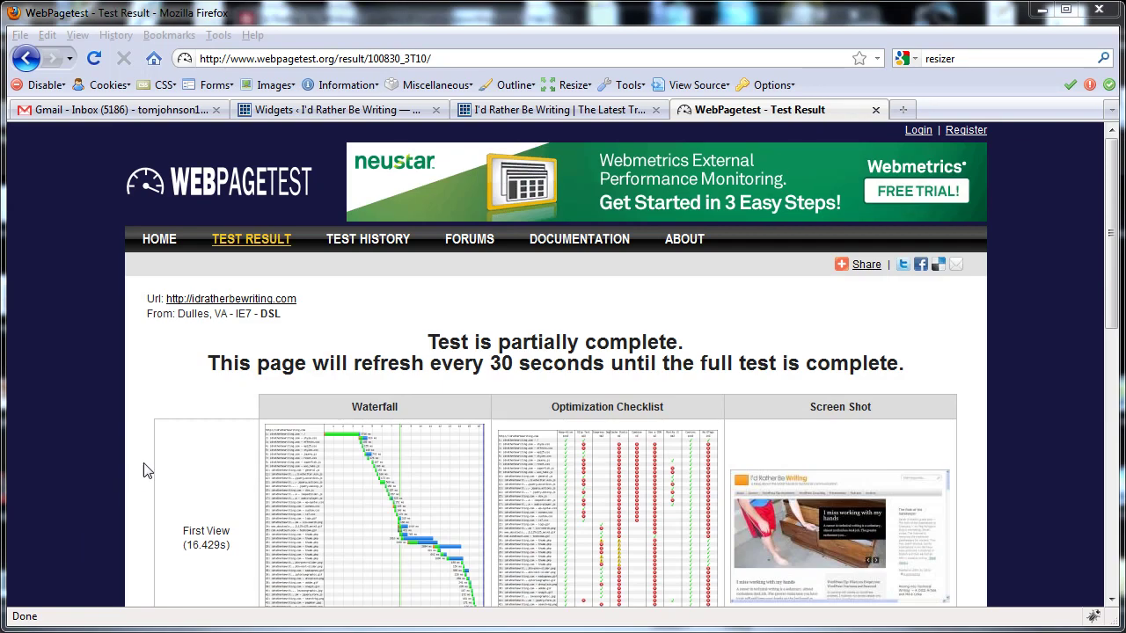
Open the Test Details waterfall showing 16.429s, 49 requests and 1,475 KB, and scroll through it
{"action": "scroll", "coordinate": [1114, 185], "scroll_direction": "down", "scroll_amount": 2}
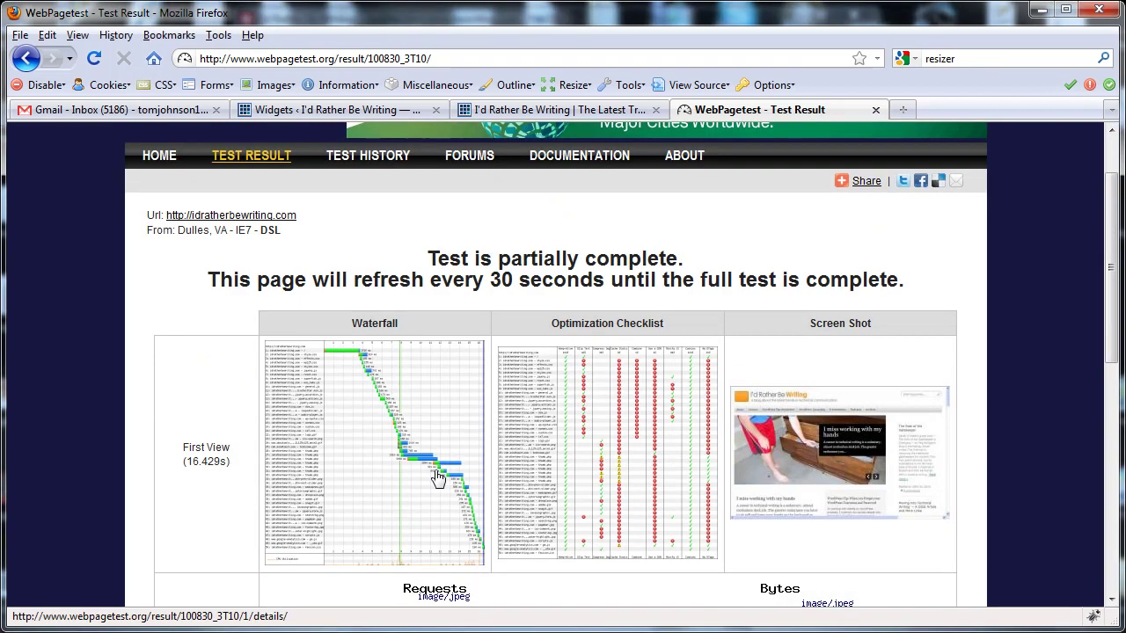
{"action": "left_click", "coordinate": [403, 455]}
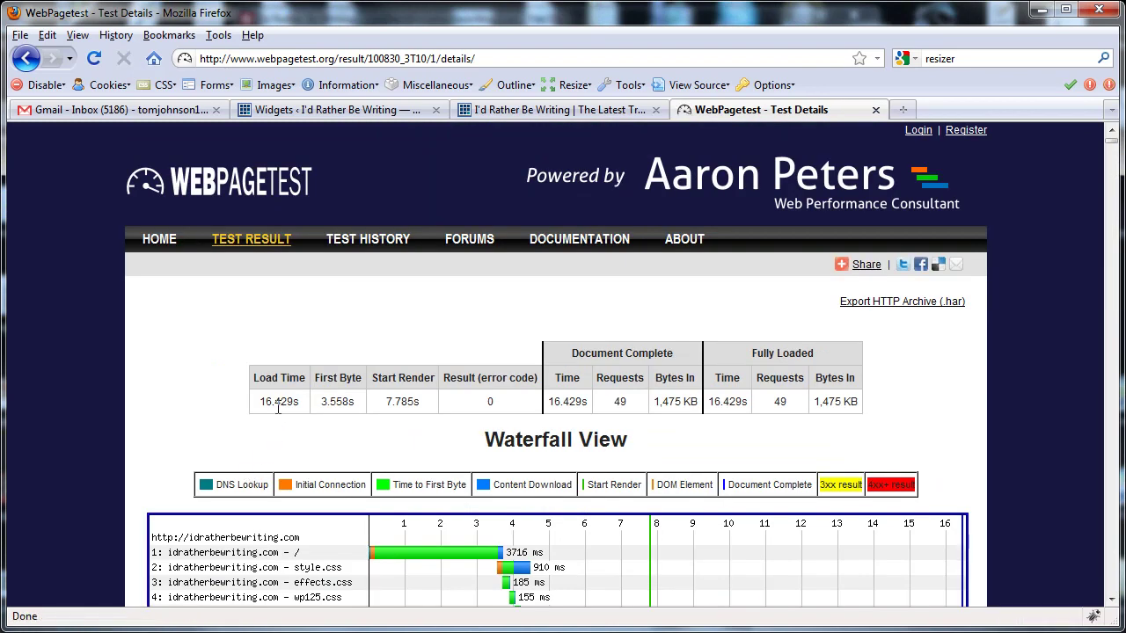
{"action": "scroll", "coordinate": [1007, 402], "scroll_direction": "down", "scroll_amount": 8}
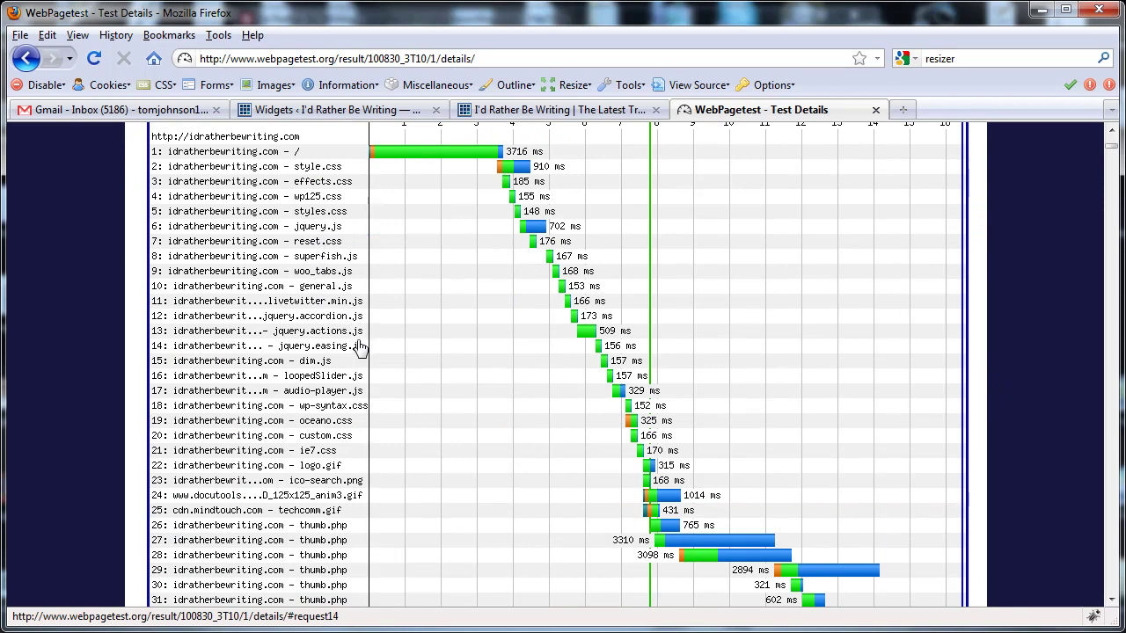
{"action": "scroll", "coordinate": [338, 334], "scroll_direction": "down", "scroll_amount": 2}
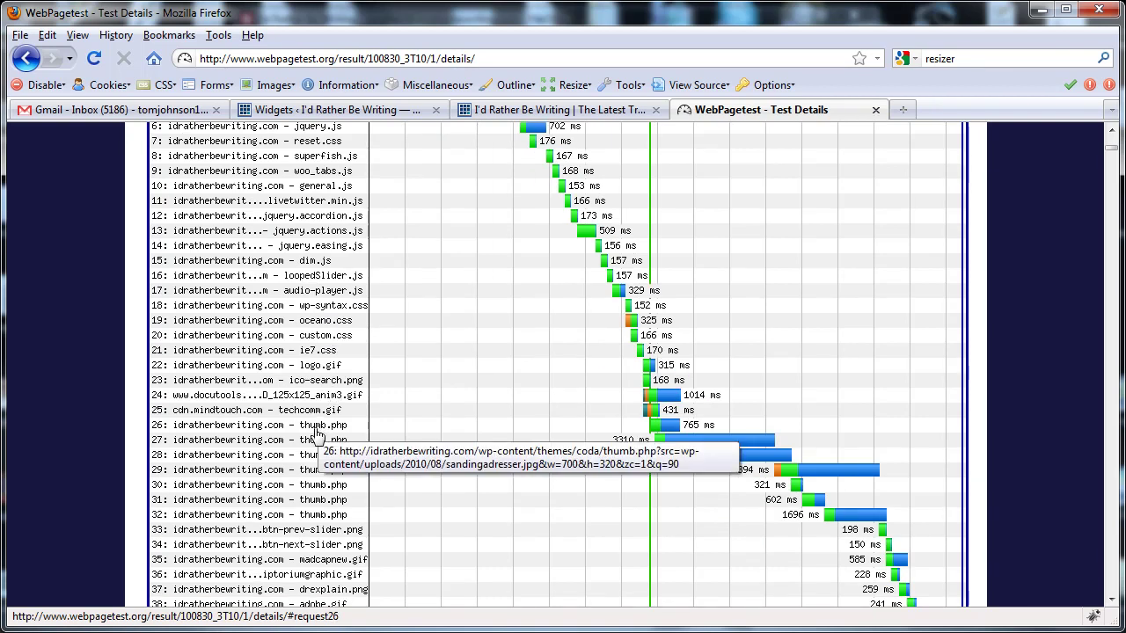
Advance the blog's featured slideshow once, then scroll back up the WebPagetest results
{"action": "left_click", "coordinate": [560, 109]}
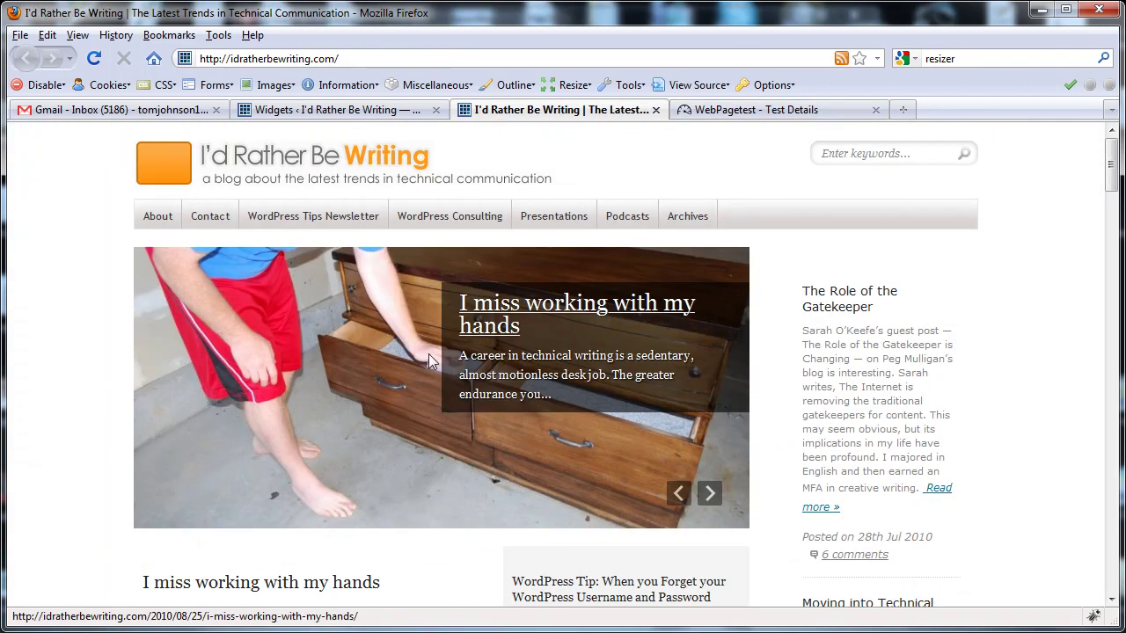
{"action": "left_click", "coordinate": [710, 493]}
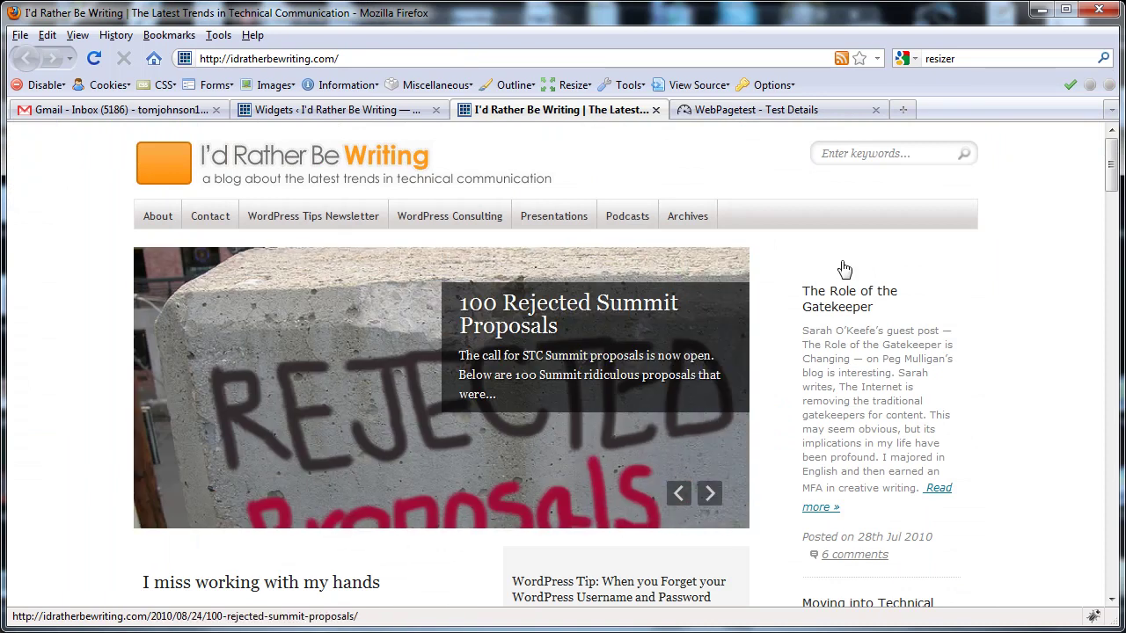
{"action": "left_click", "coordinate": [800, 113]}
{"action": "scroll", "coordinate": [648, 264], "scroll_direction": "down", "scroll_amount": 3}
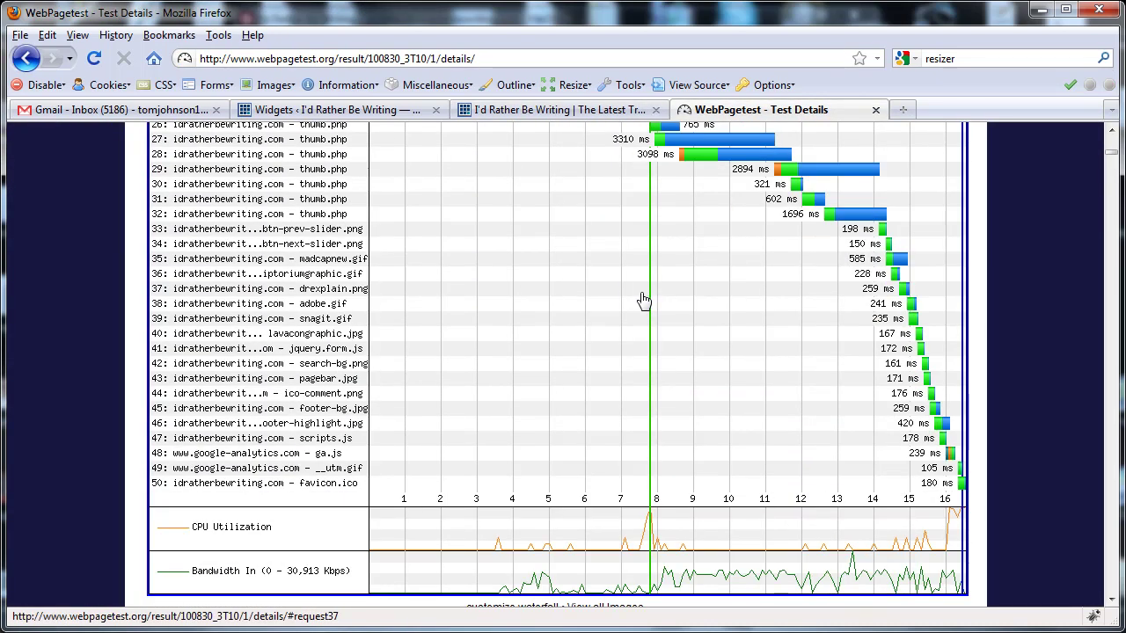
{"action": "scroll", "coordinate": [643, 299], "scroll_direction": "up", "scroll_amount": 10}
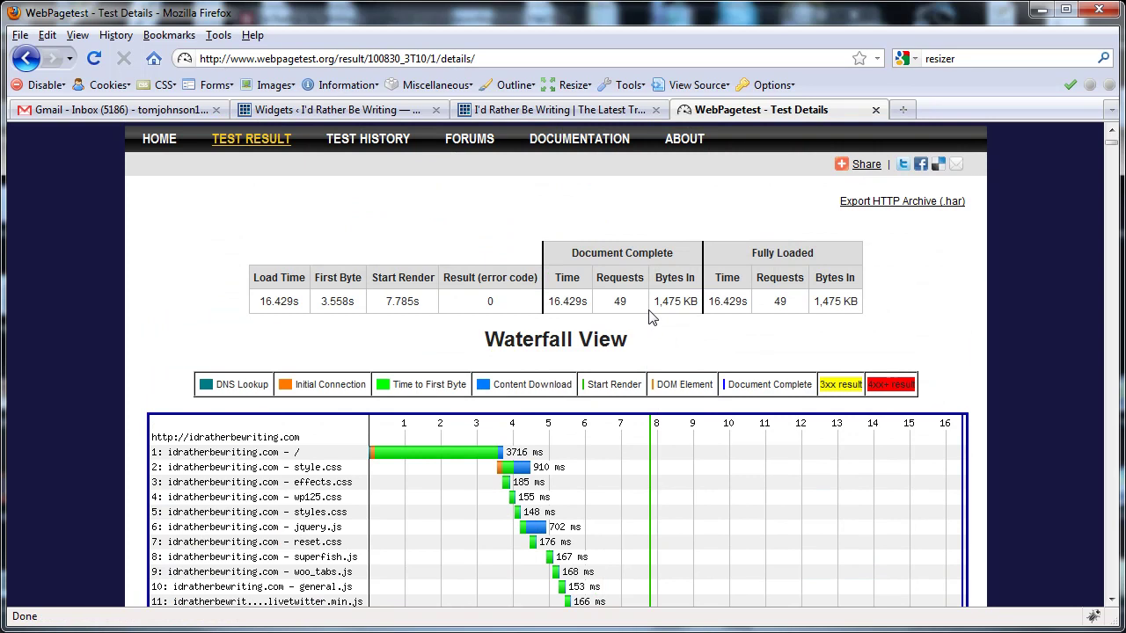
{"action": "scroll", "coordinate": [649, 322], "scroll_direction": "up", "scroll_amount": 3}
Step the featured slider forward twice to 'The Interface Is Text [Organizing Content #23]'
{"action": "left_click", "coordinate": [574, 110]}
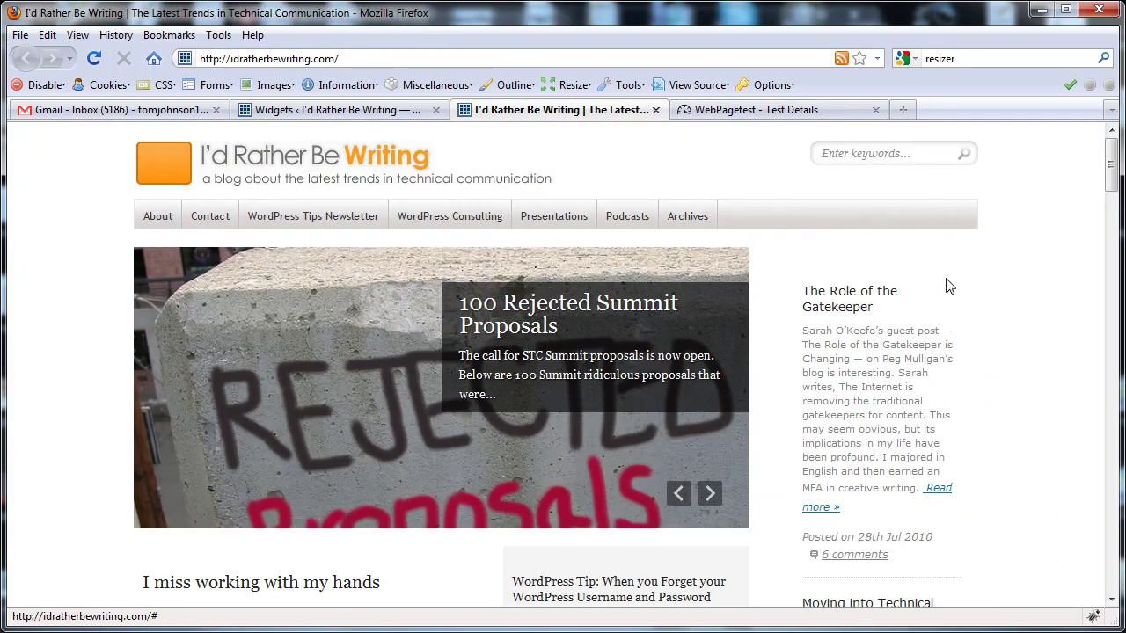
{"action": "scroll", "coordinate": [948, 288], "scroll_direction": "down", "scroll_amount": 3}
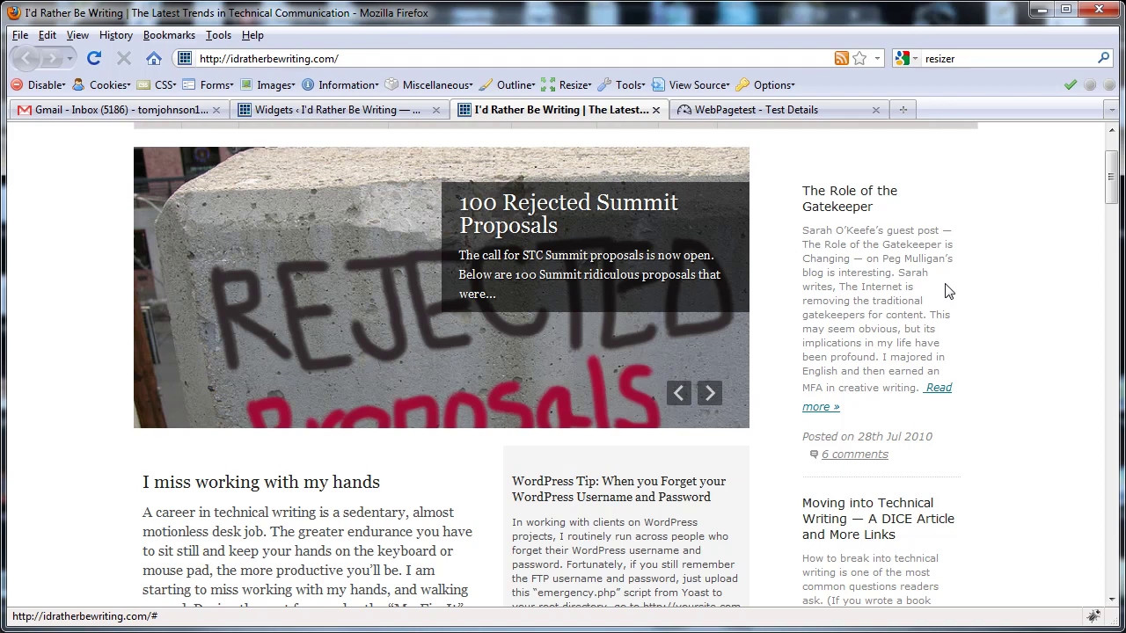
{"action": "scroll", "coordinate": [892, 299], "scroll_direction": "up", "scroll_amount": 2}
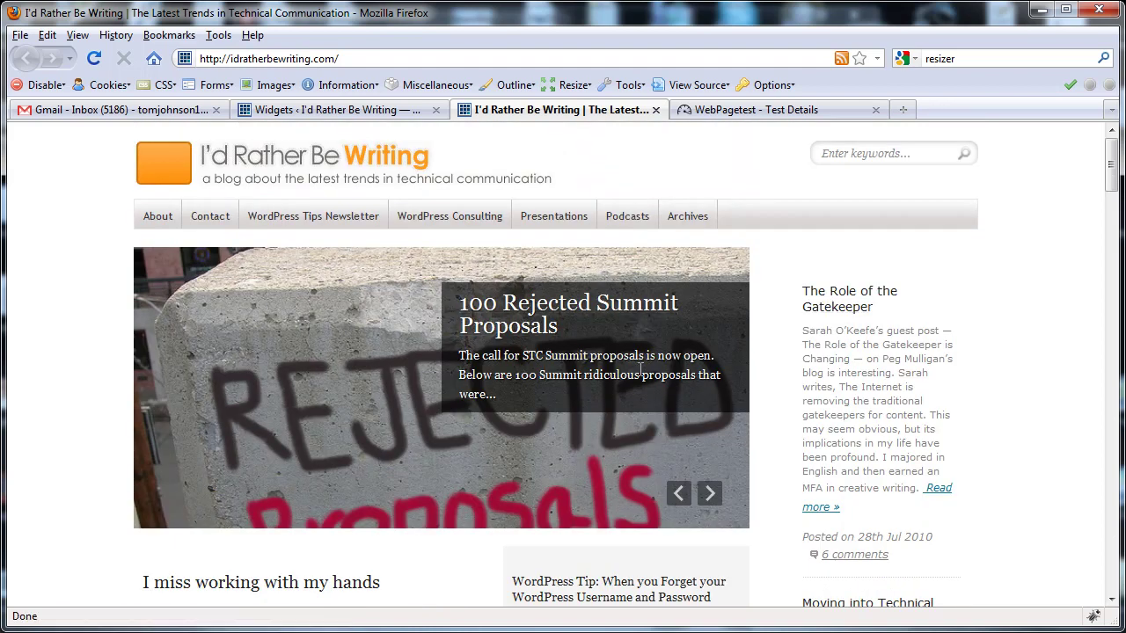
{"action": "left_click", "coordinate": [709, 494]}
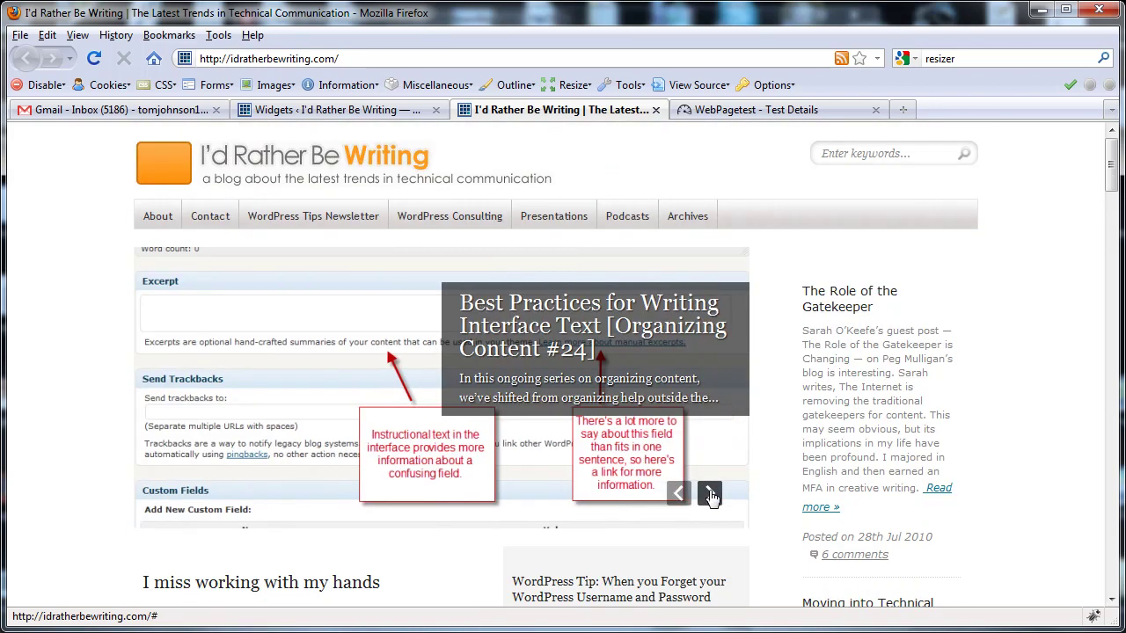
{"action": "left_click", "coordinate": [709, 494]}
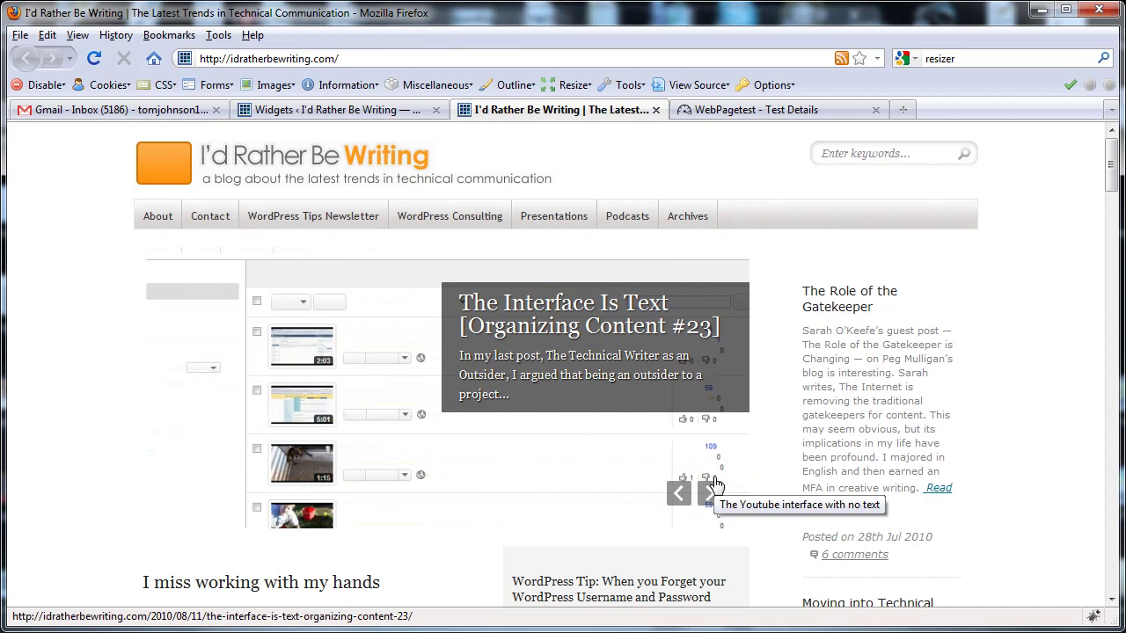